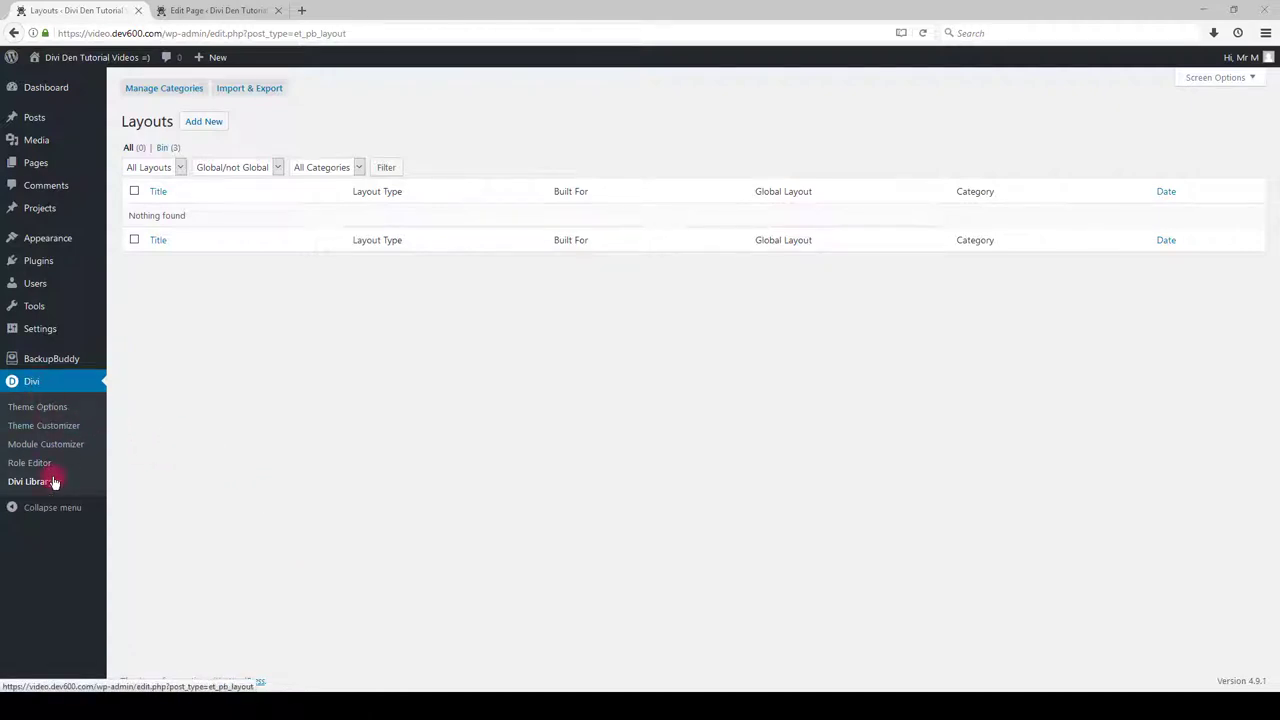
# - Open the import option for Divi Library layouts and browse for a file to import
pyautogui.click(238, 92)
pyautogui.click(636, 270)
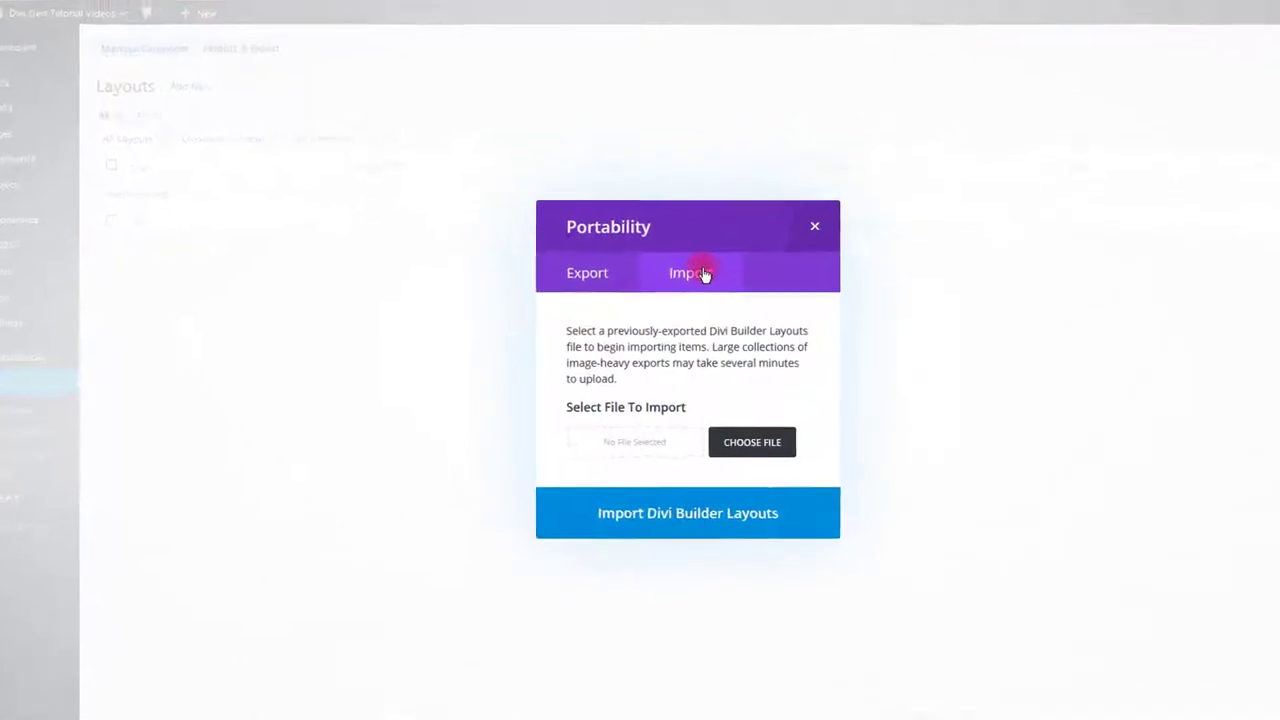
pyautogui.click(796, 449)
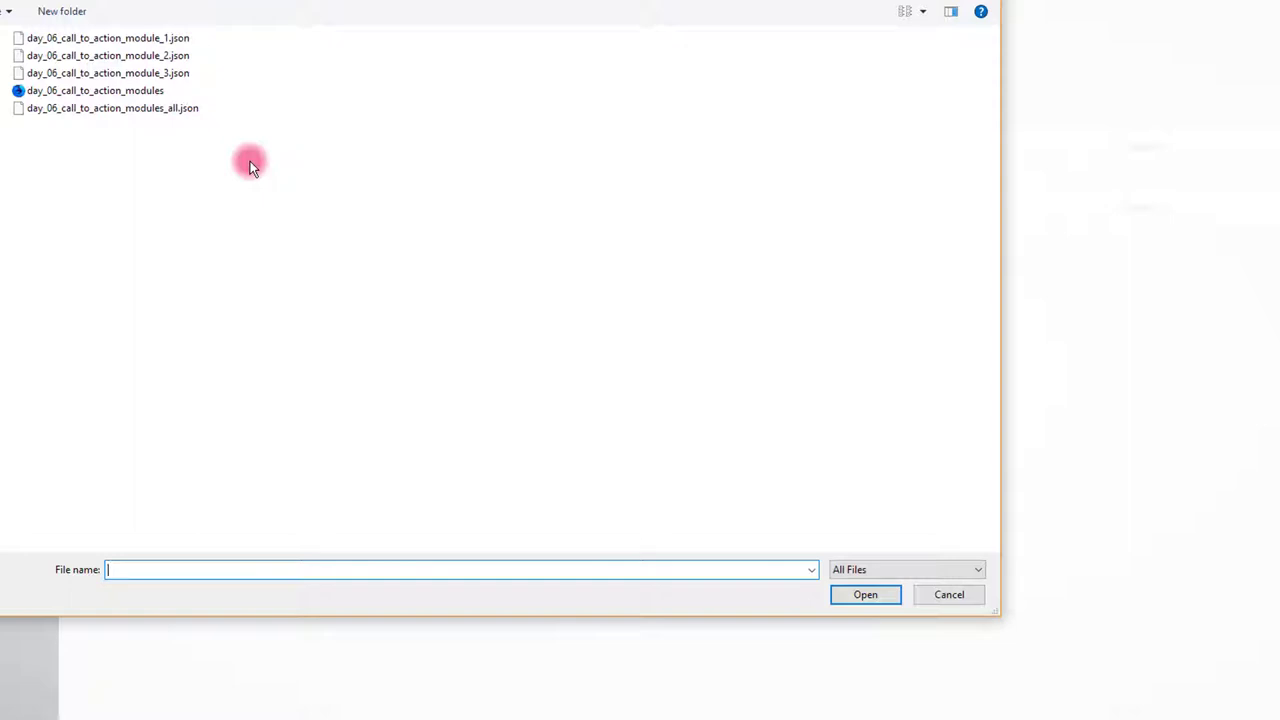
pyautogui.click(155, 38)
pyautogui.click(160, 56)
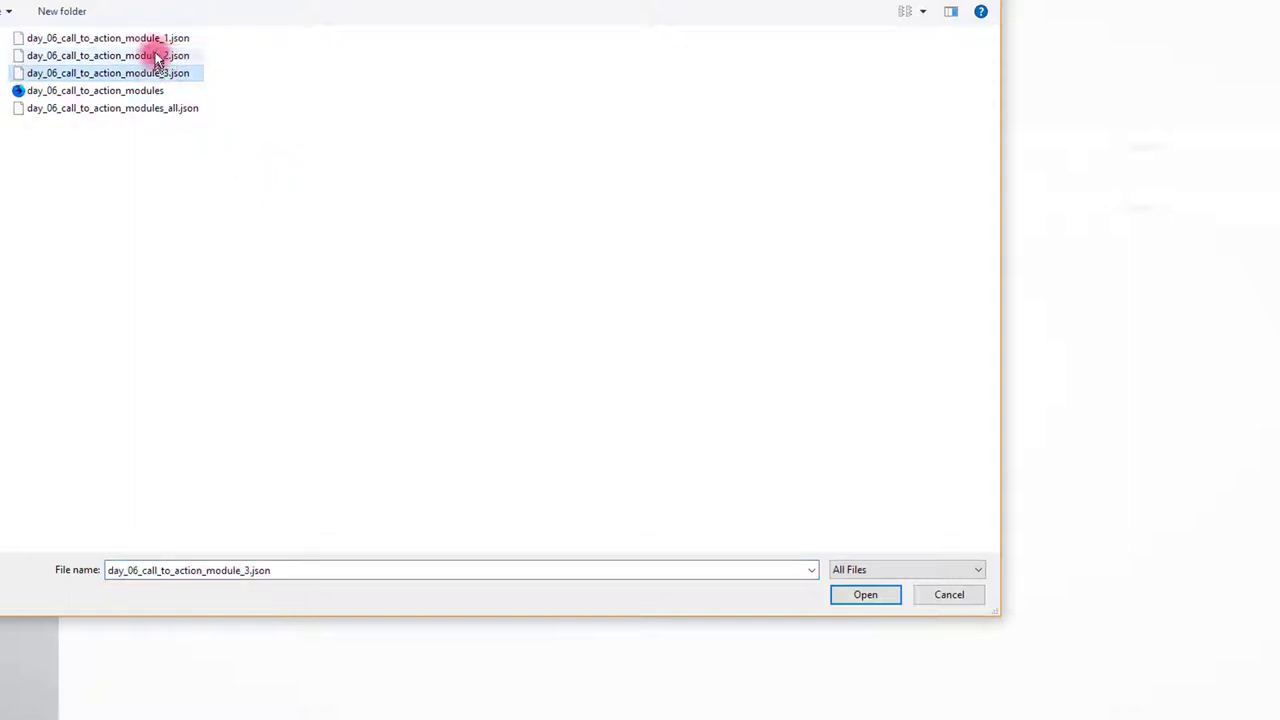
pyautogui.click(157, 72)
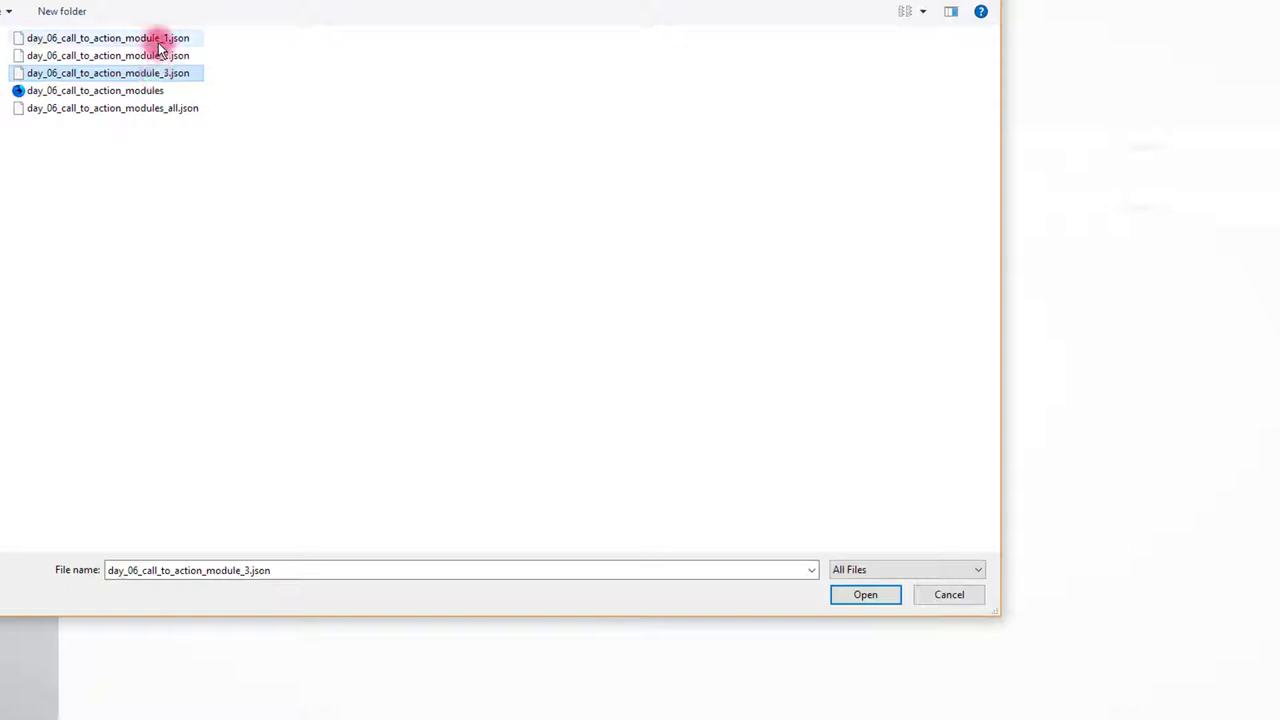
pyautogui.click(157, 57)
pyautogui.click(150, 74)
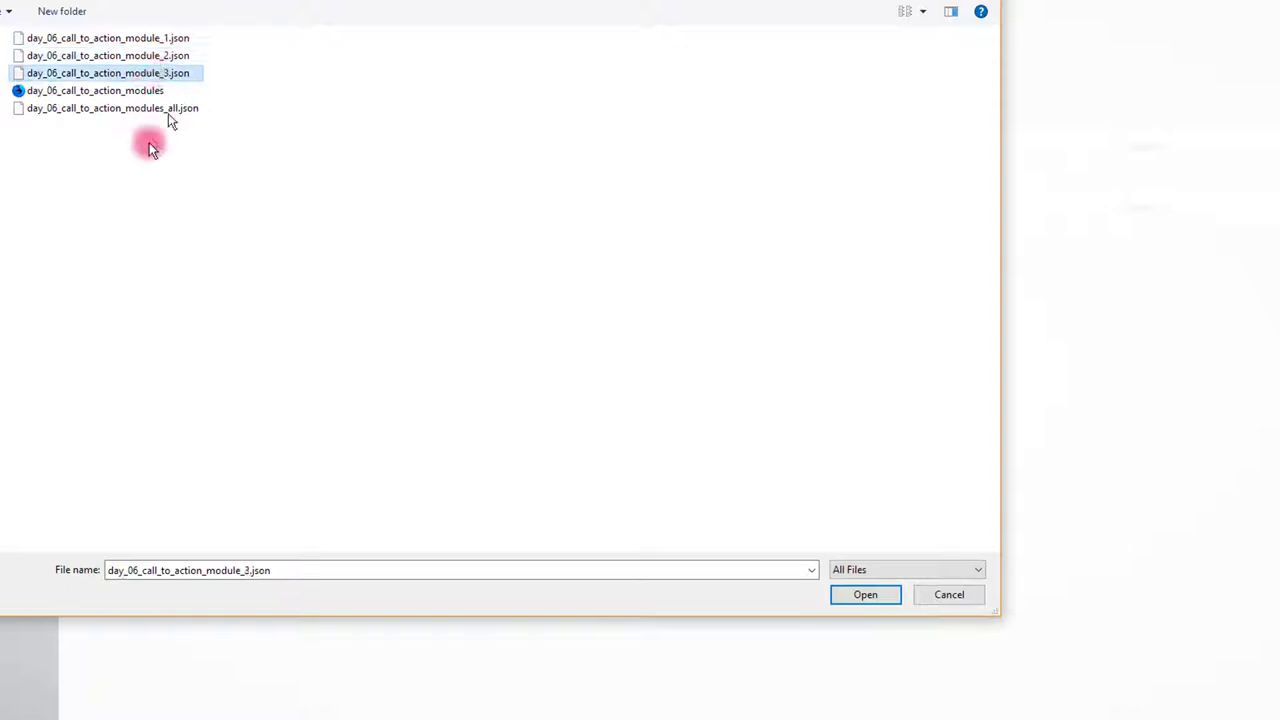
pyautogui.click(120, 112)
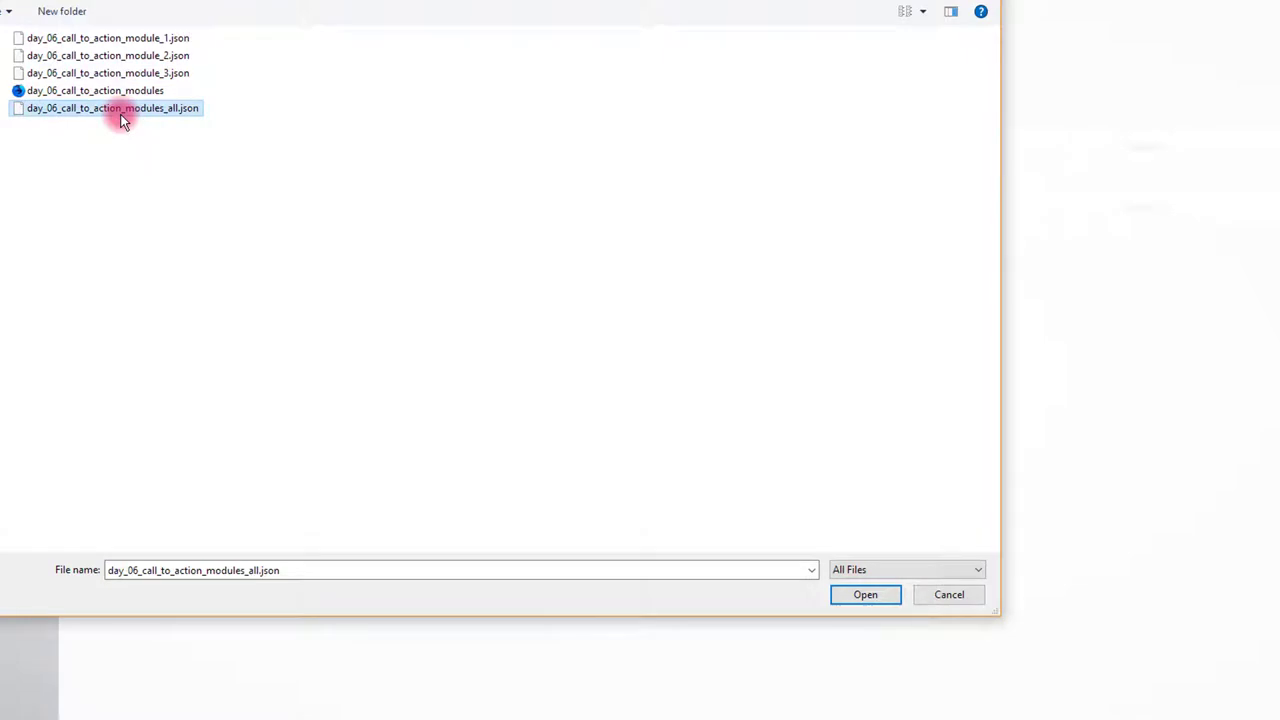
pyautogui.click(94, 92)
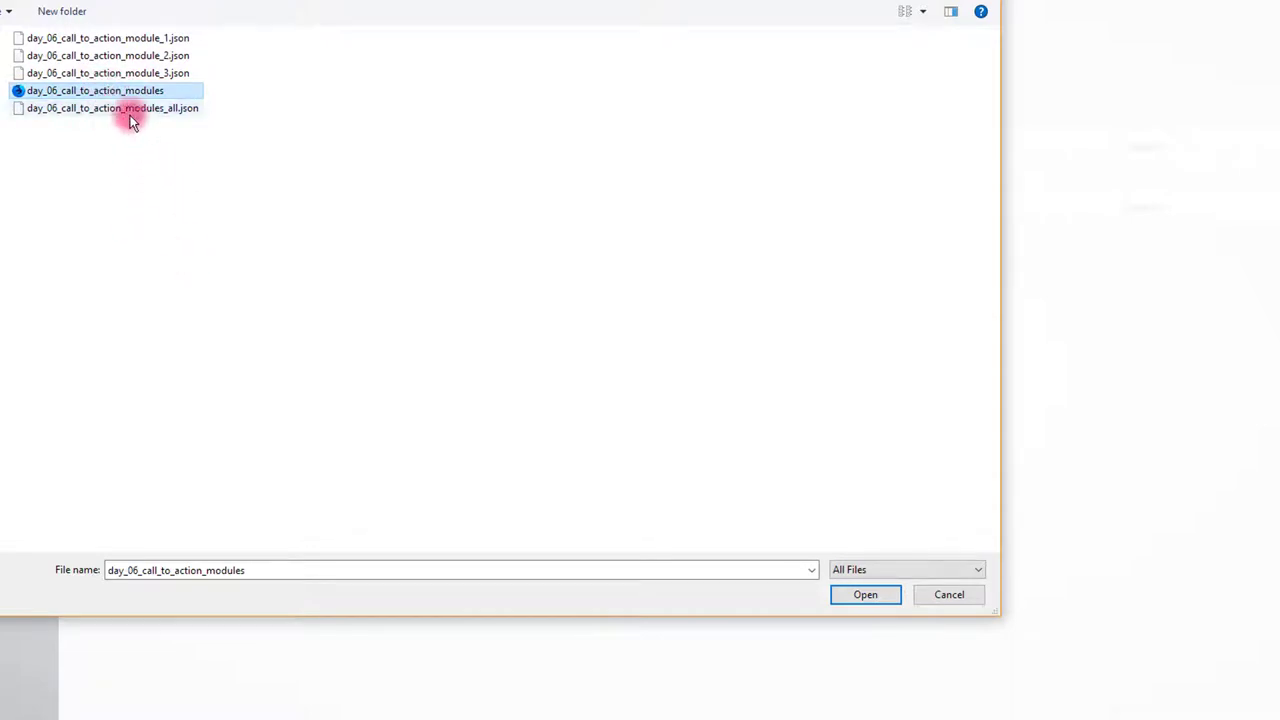
# - Choose day_06_call_to_action_modules_all.json and import its layouts into the Divi Library
pyautogui.click(130, 110)
pyautogui.click(858, 597)
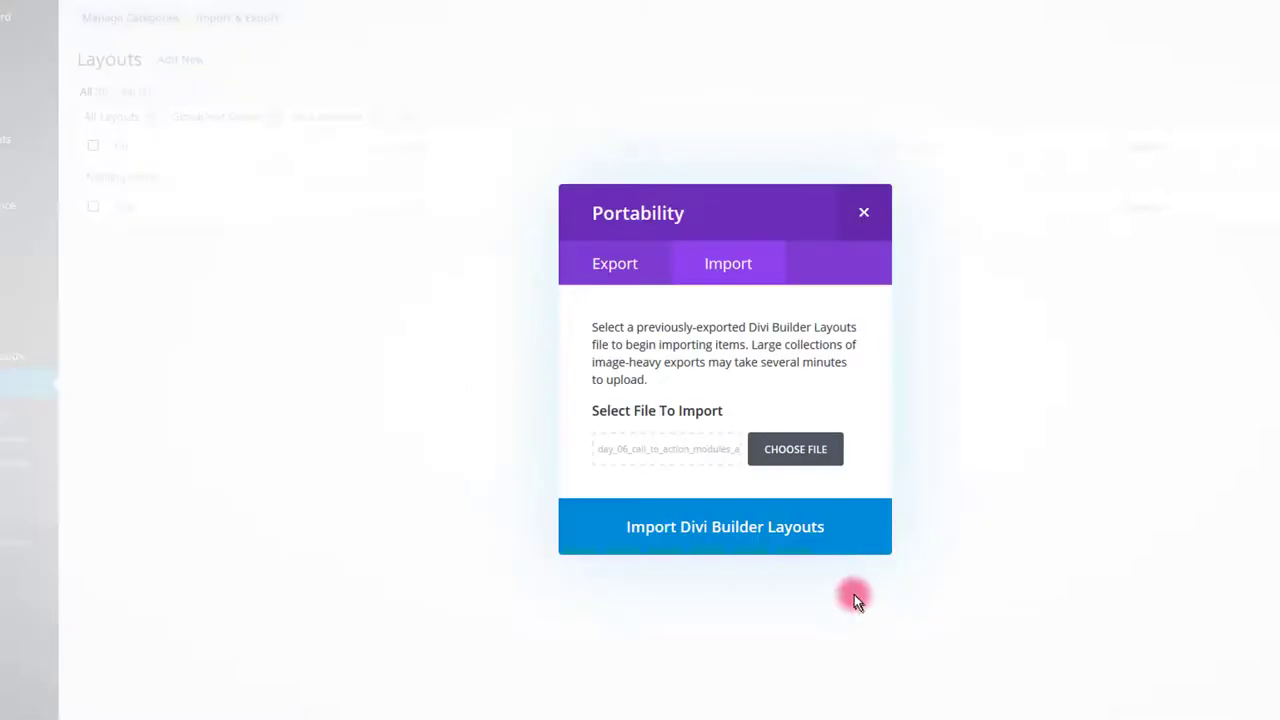
pyautogui.click(705, 538)
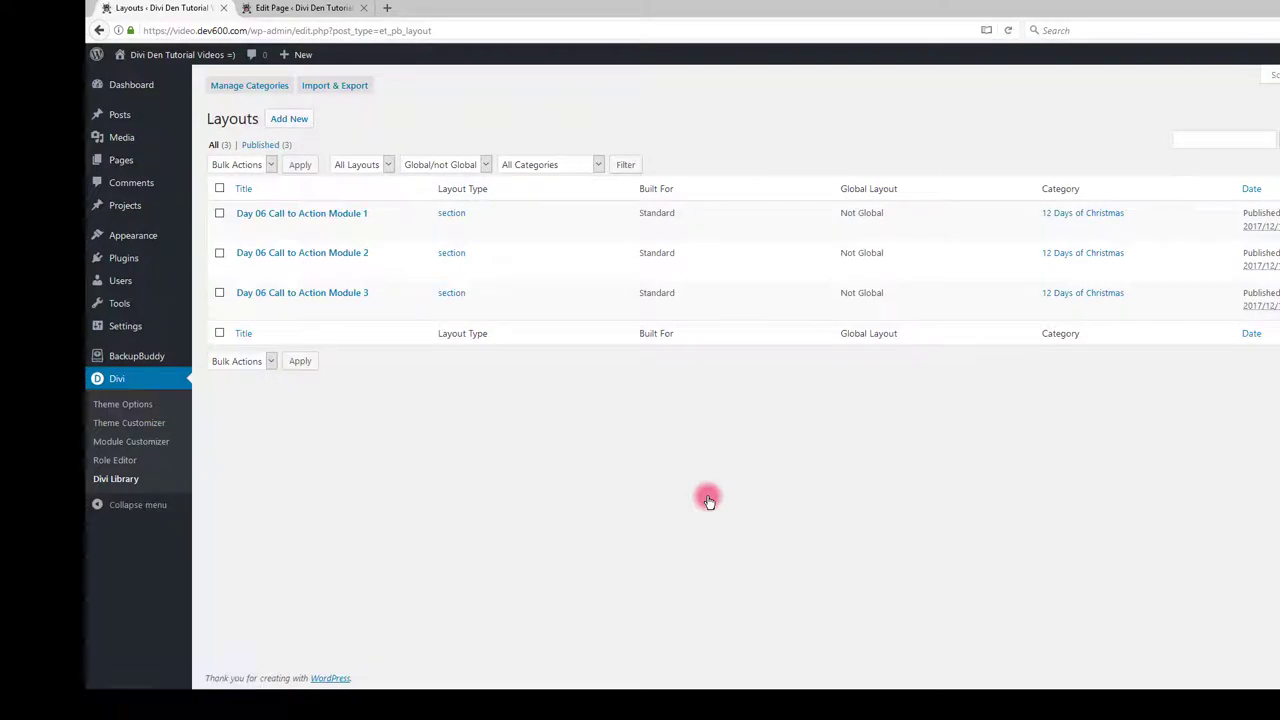
# - On the Free Divi CTA Module page, add Day 06 Call to Action Module 1 from the library and delete the empty section
pyautogui.click(287, 14)
pyautogui.scroll(-1, 535, 480)
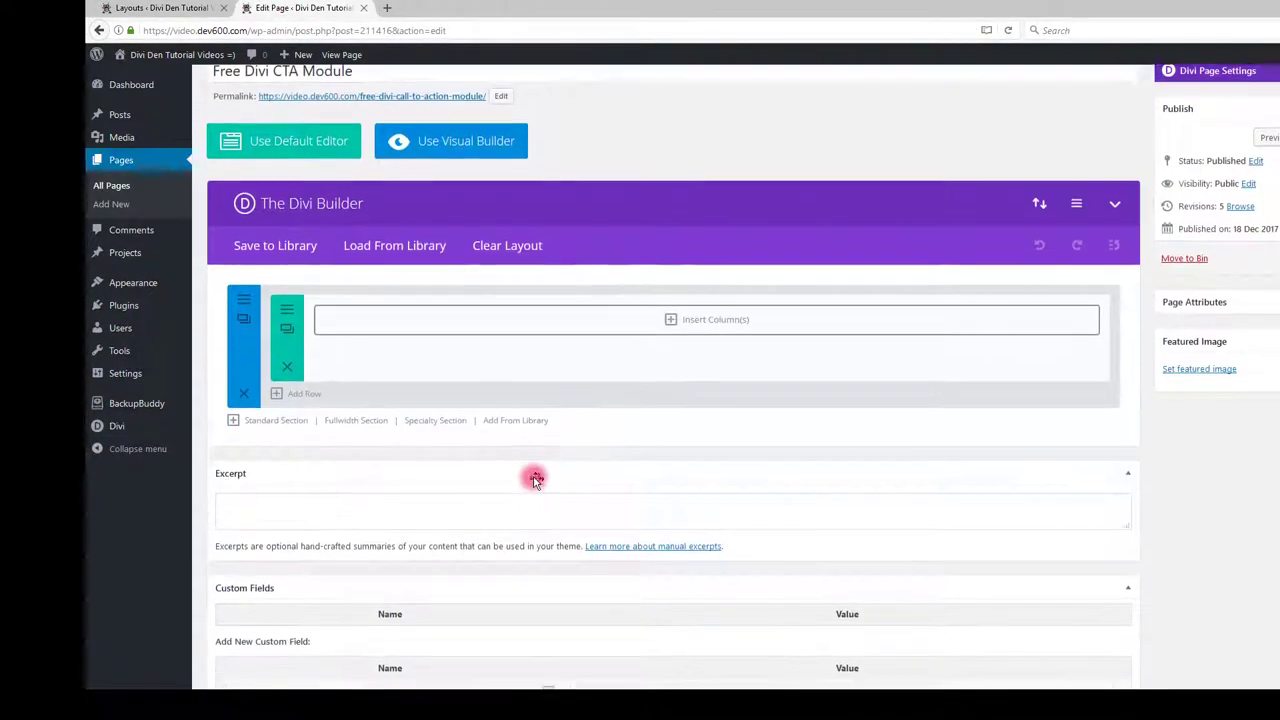
pyautogui.click(513, 381)
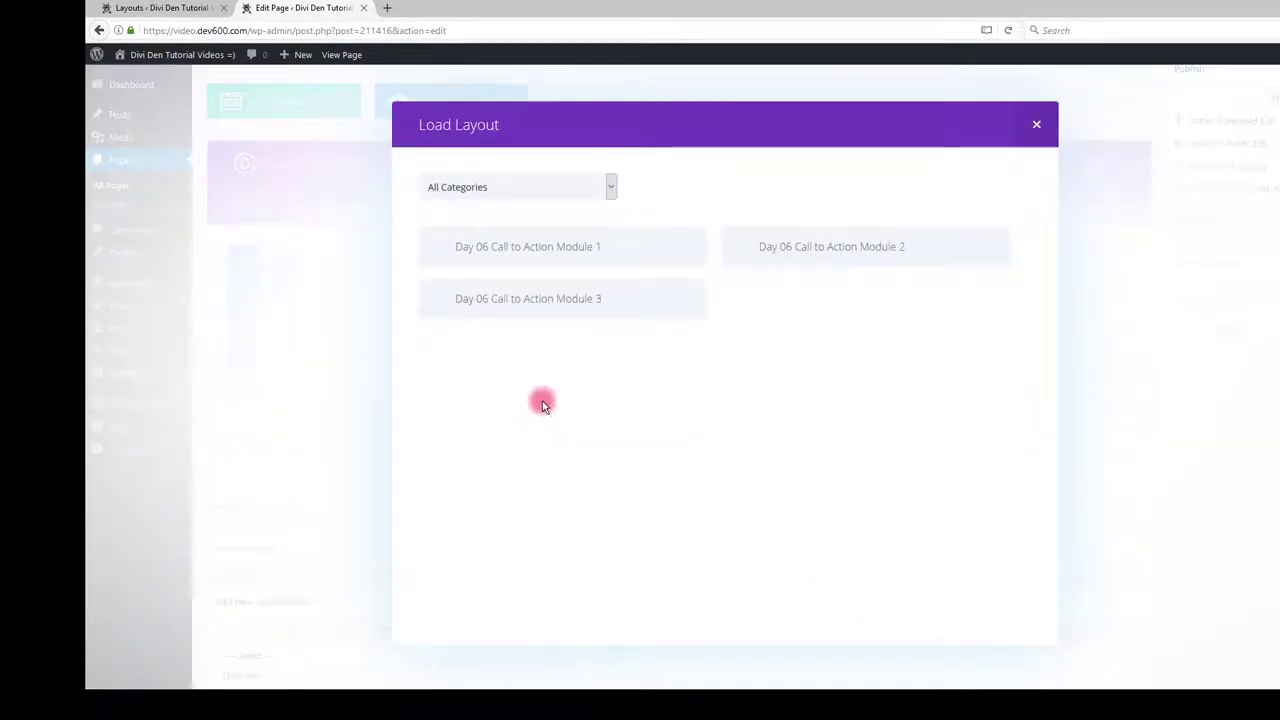
pyautogui.click(629, 249)
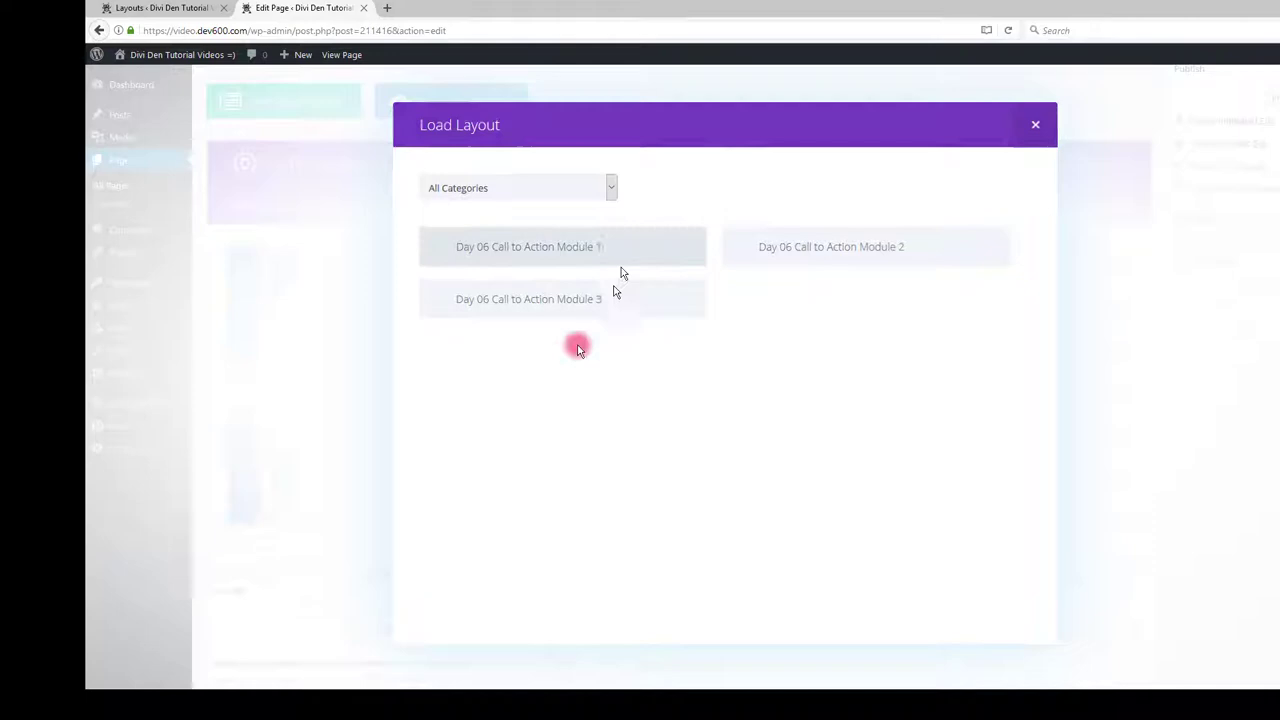
pyautogui.click(244, 354)
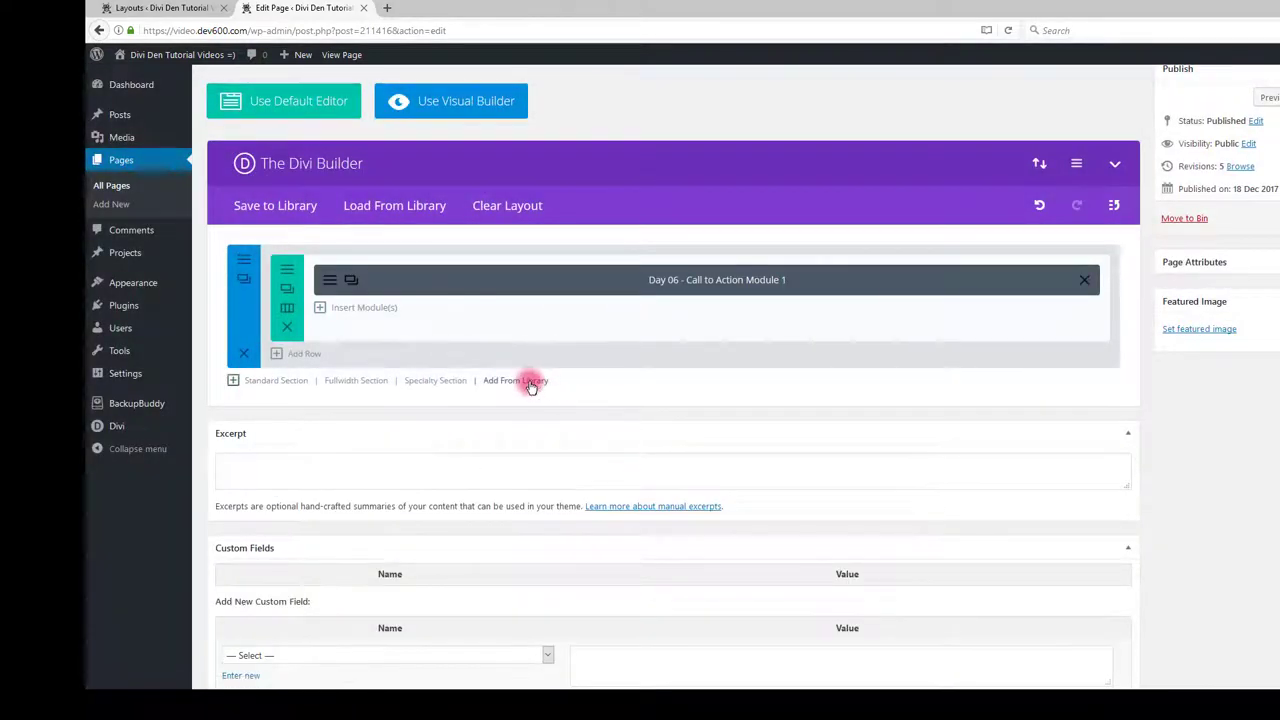
# - Add Day 06 Call to Action Module 2 and Module 3 from the library below the first section
pyautogui.click(526, 380)
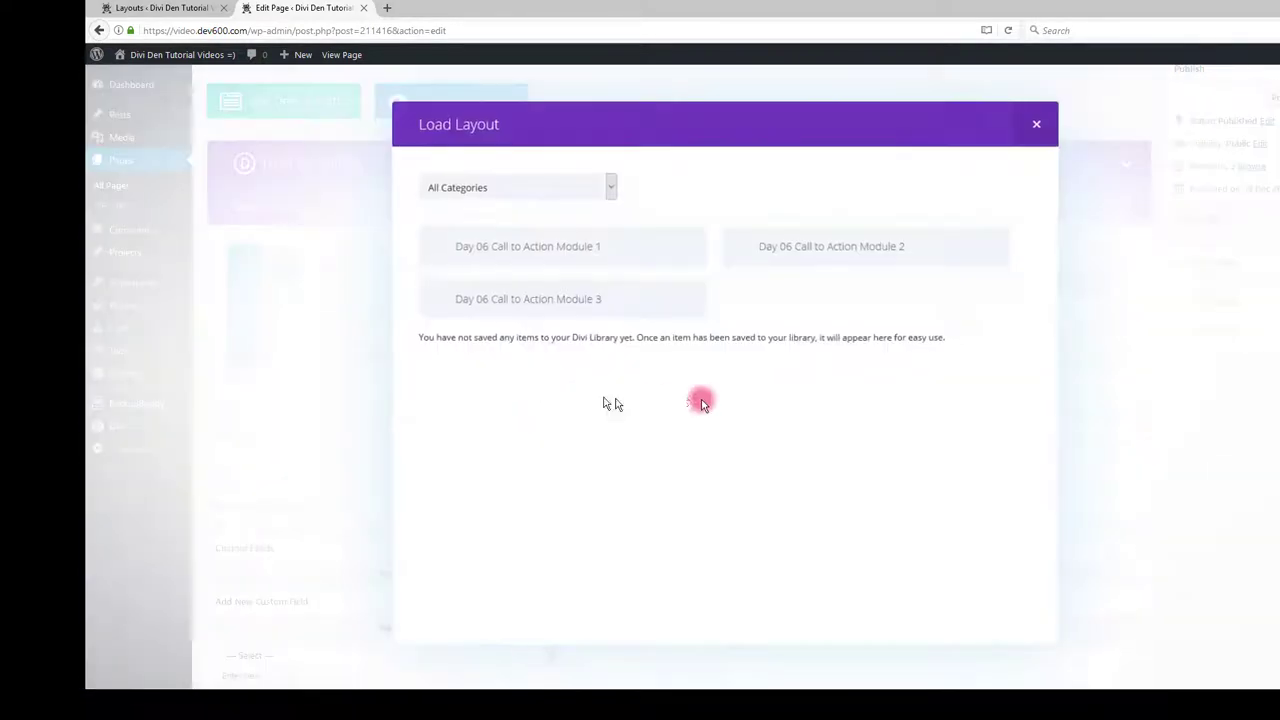
pyautogui.click(851, 252)
pyautogui.click(518, 537)
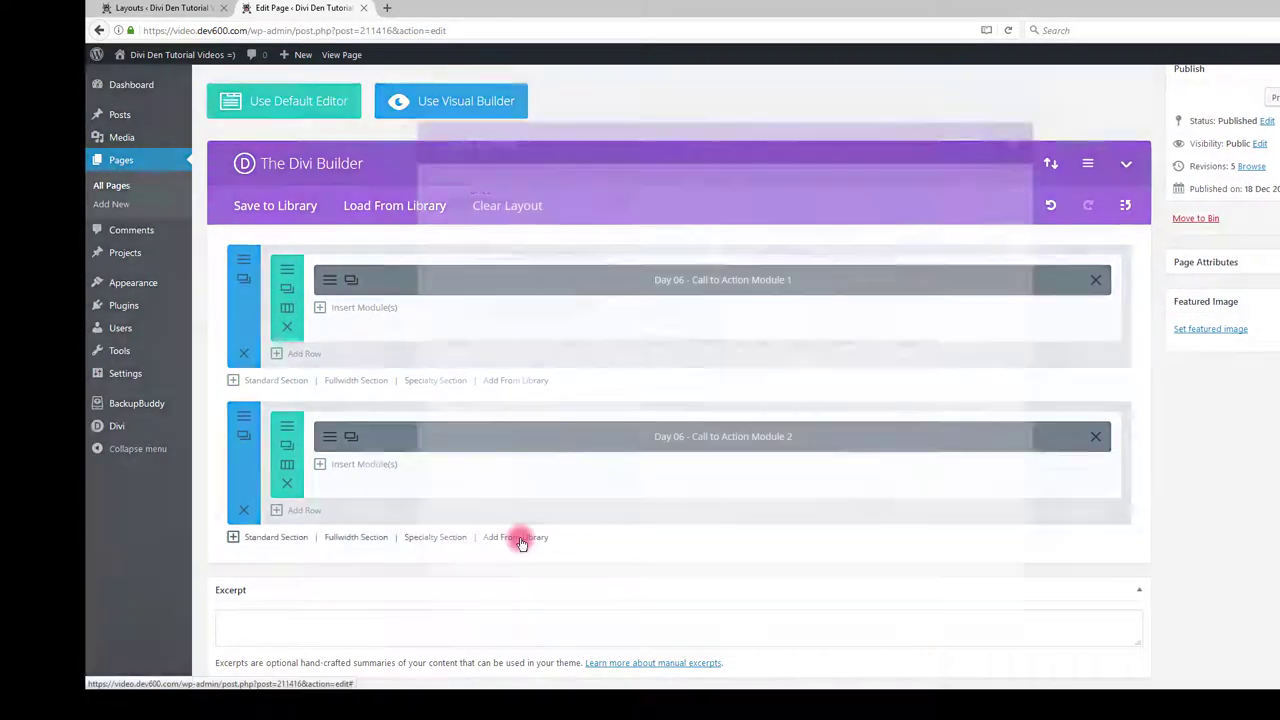
pyautogui.click(549, 300)
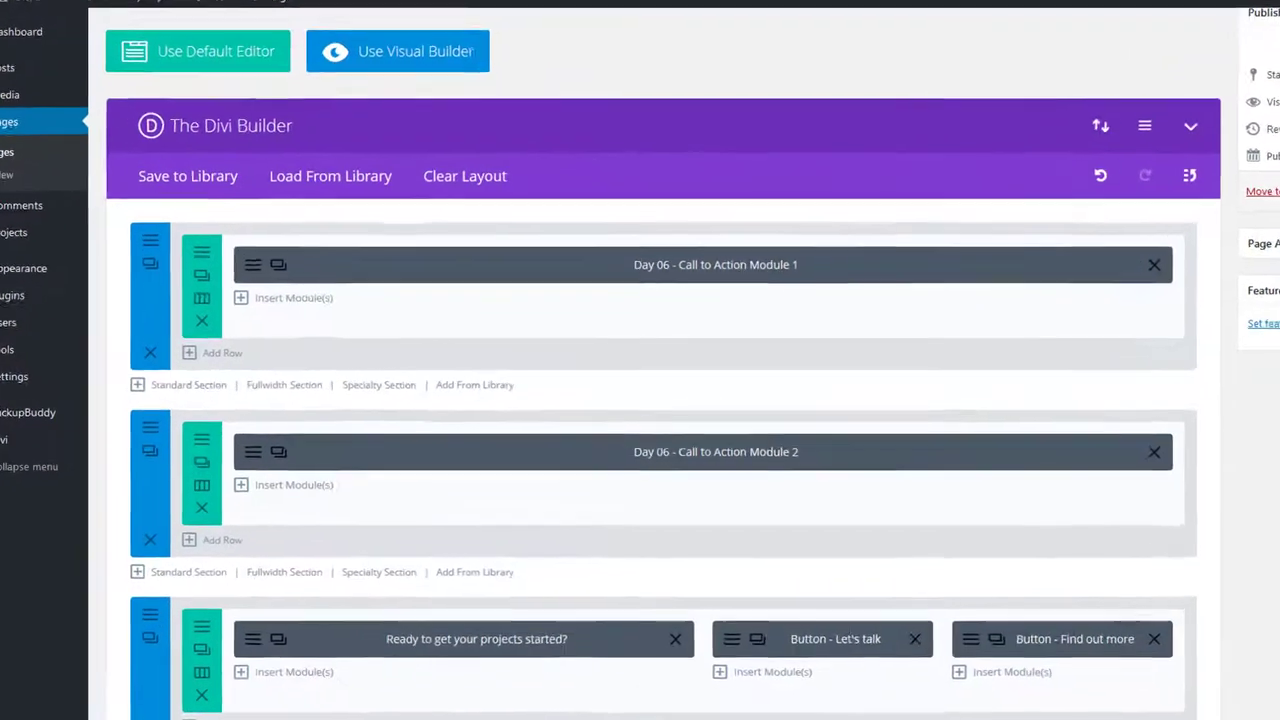
# - Switch to Notepad++ and copy all the code in day_06_call_to_action_modules.css
pyautogui.hotkey('alt', 'Tab')
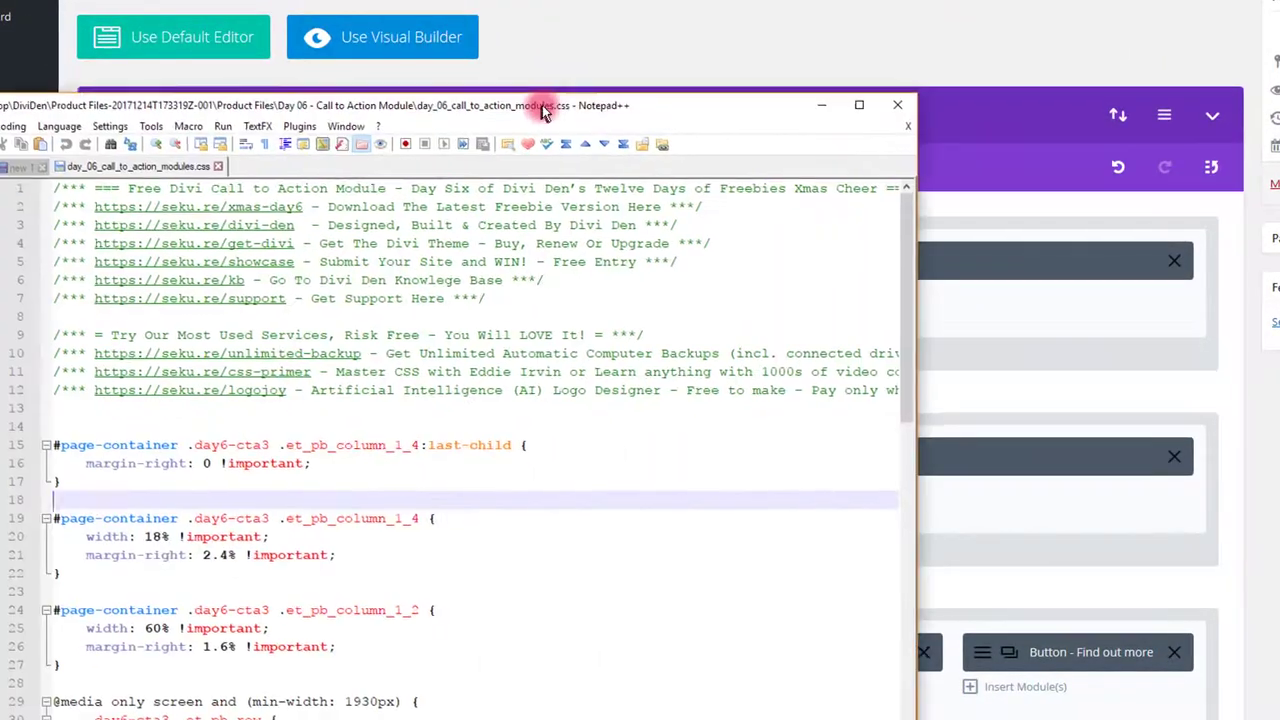
pyautogui.doubleClick(542, 105)
pyautogui.click(597, 255)
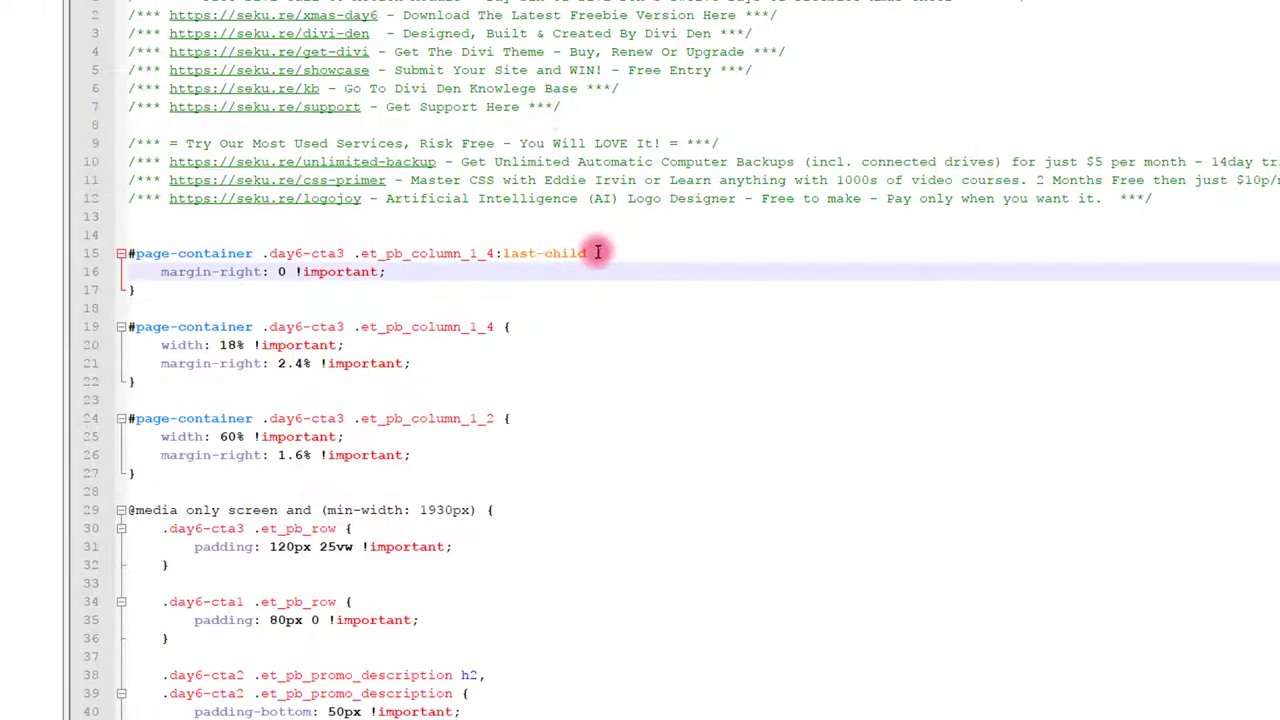
pyautogui.click(550, 234)
pyautogui.hotkey('ctrl', 'a')
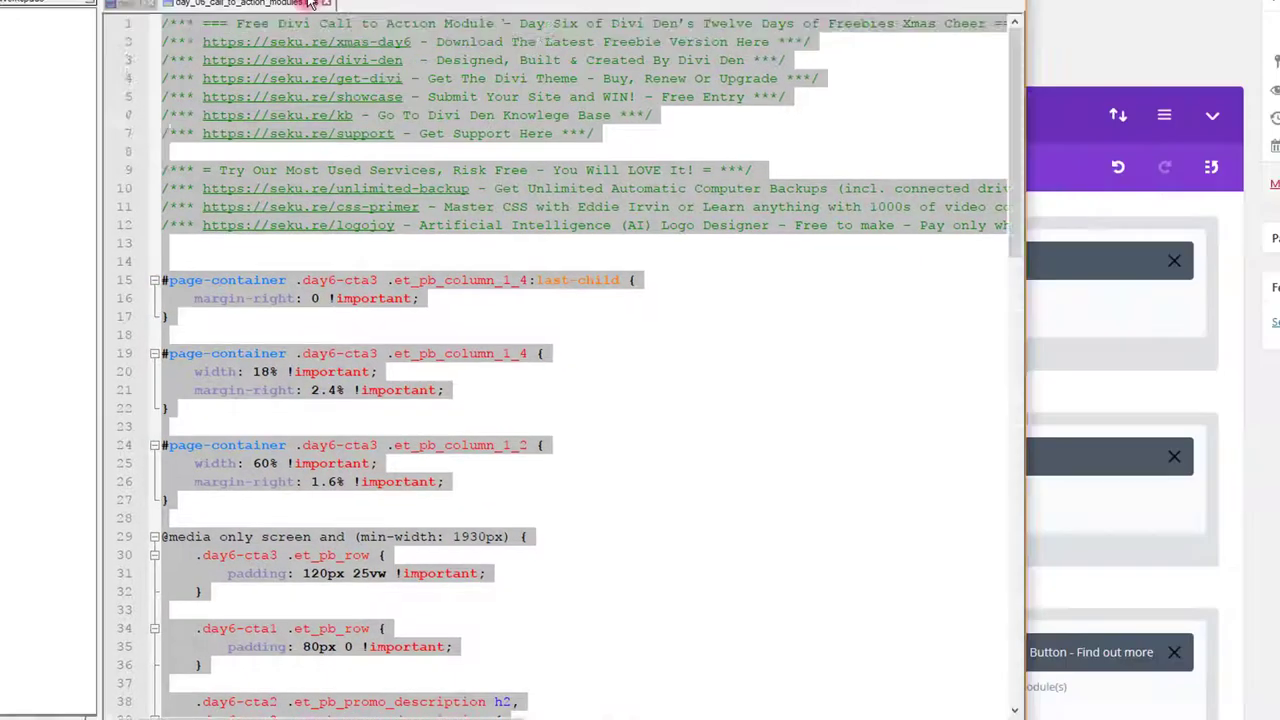
# - Back in the browser, paste the copied code as Custom CSS in the Divi Builder settings, save it and update the page
pyautogui.hotkey('alt', 'Tab')
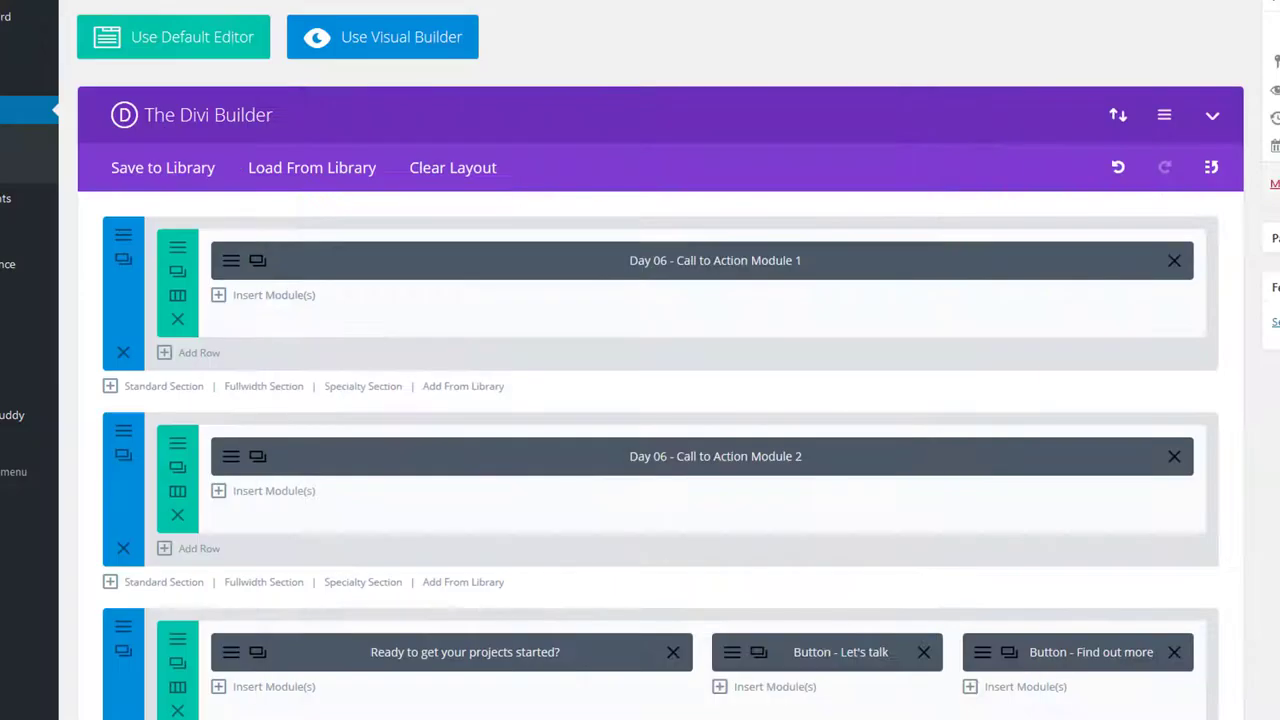
pyautogui.click(1166, 118)
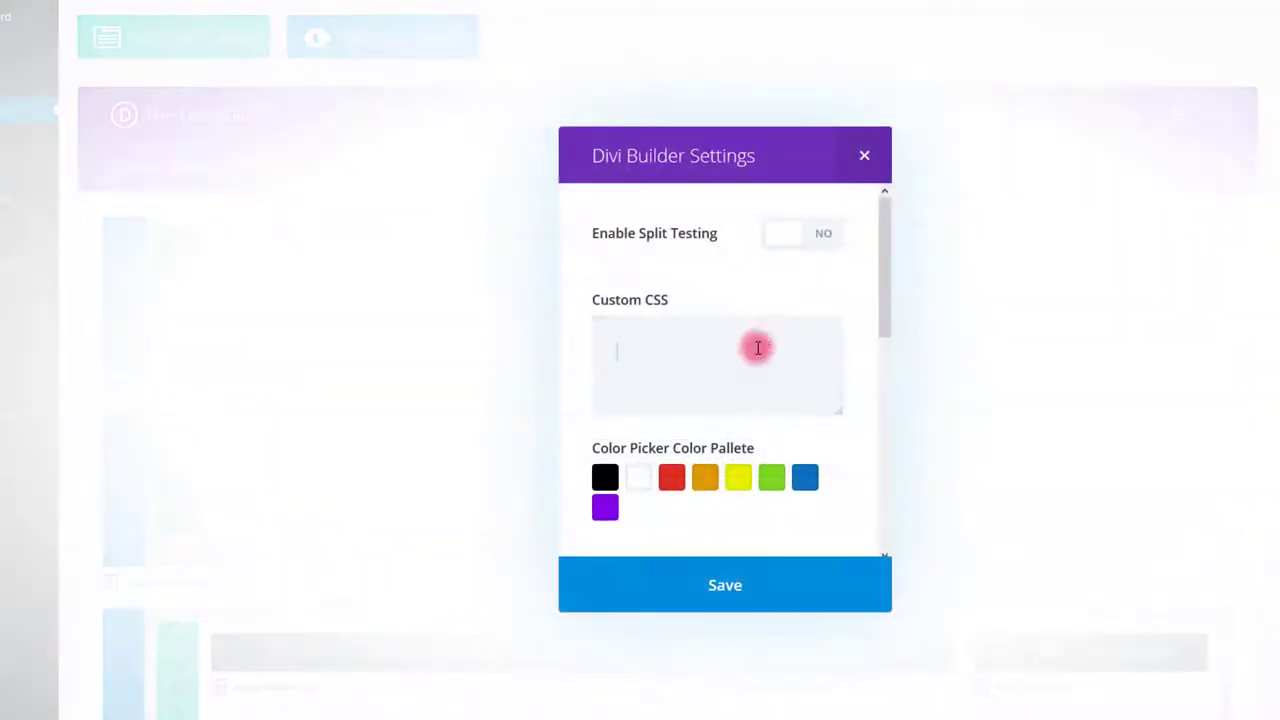
pyautogui.click(757, 347)
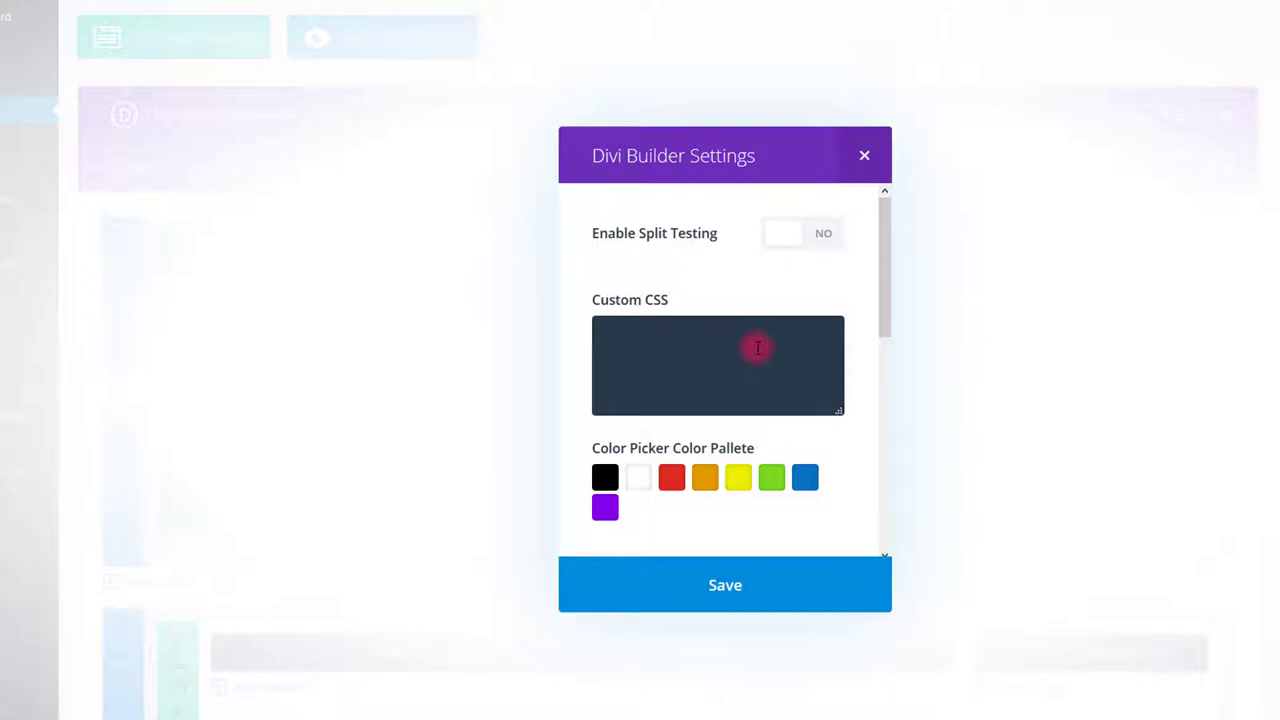
pyautogui.hotkey('ctrl', 'v')
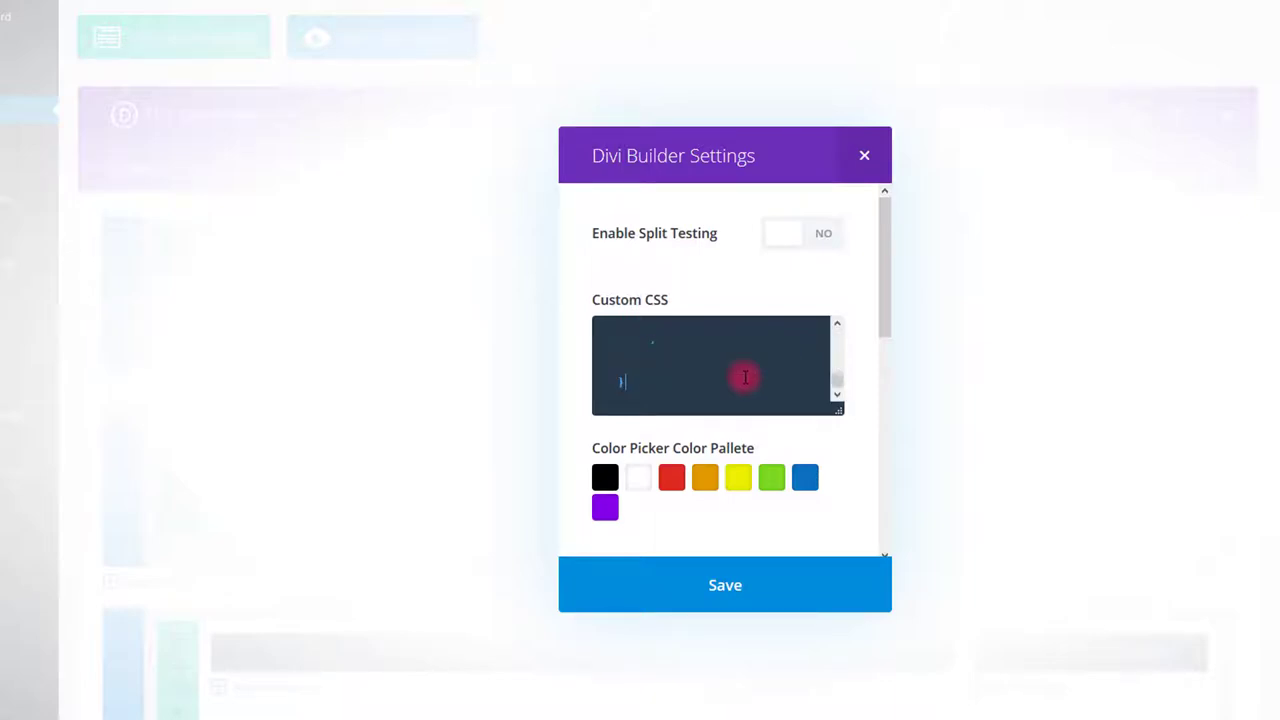
pyautogui.moveTo(834, 371); pyautogui.dragTo(838, 338)
pyautogui.click(781, 578)
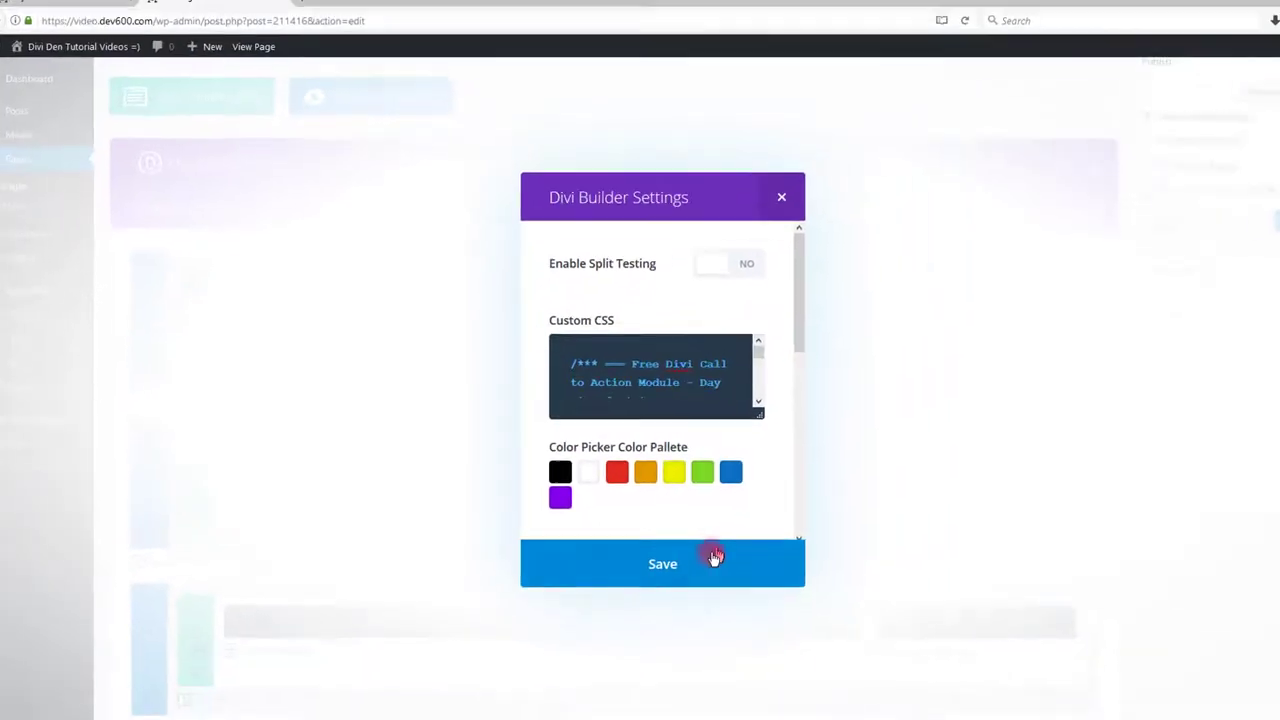
pyautogui.click(1222, 236)
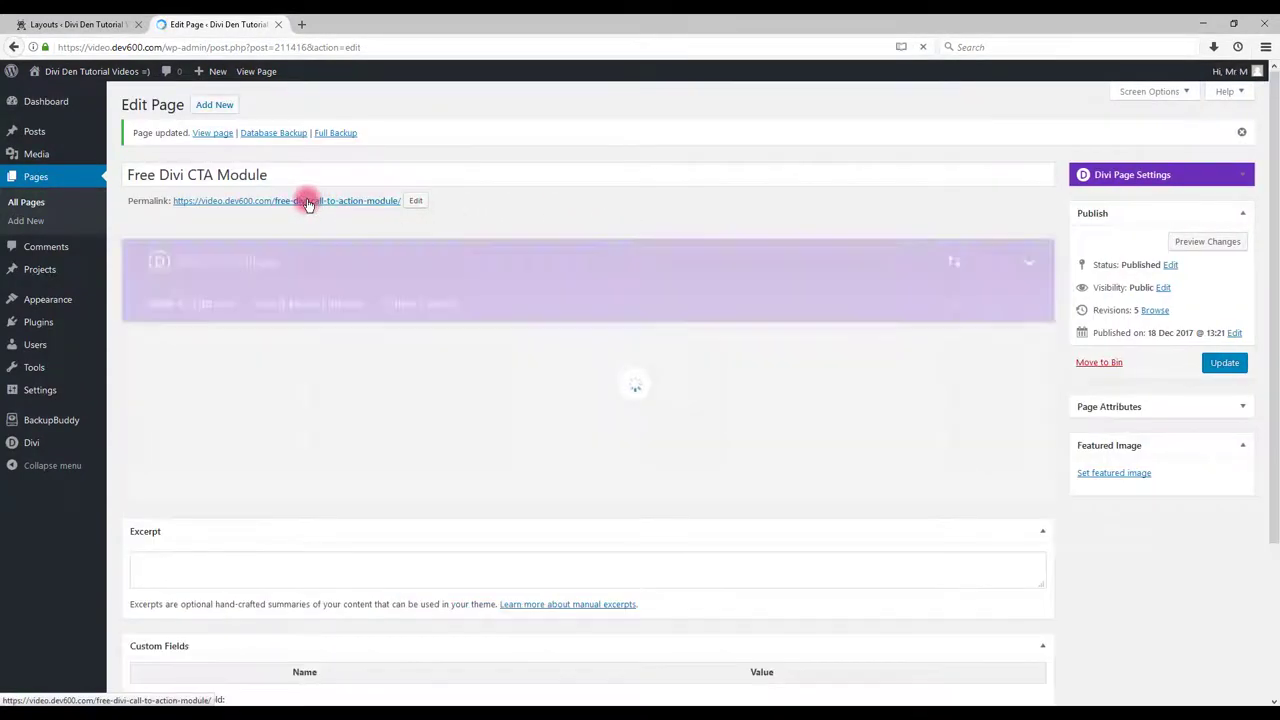
# - Open the published page in a new tab and examine how the three call to action sections look
pyautogui.middleClick(306, 201)
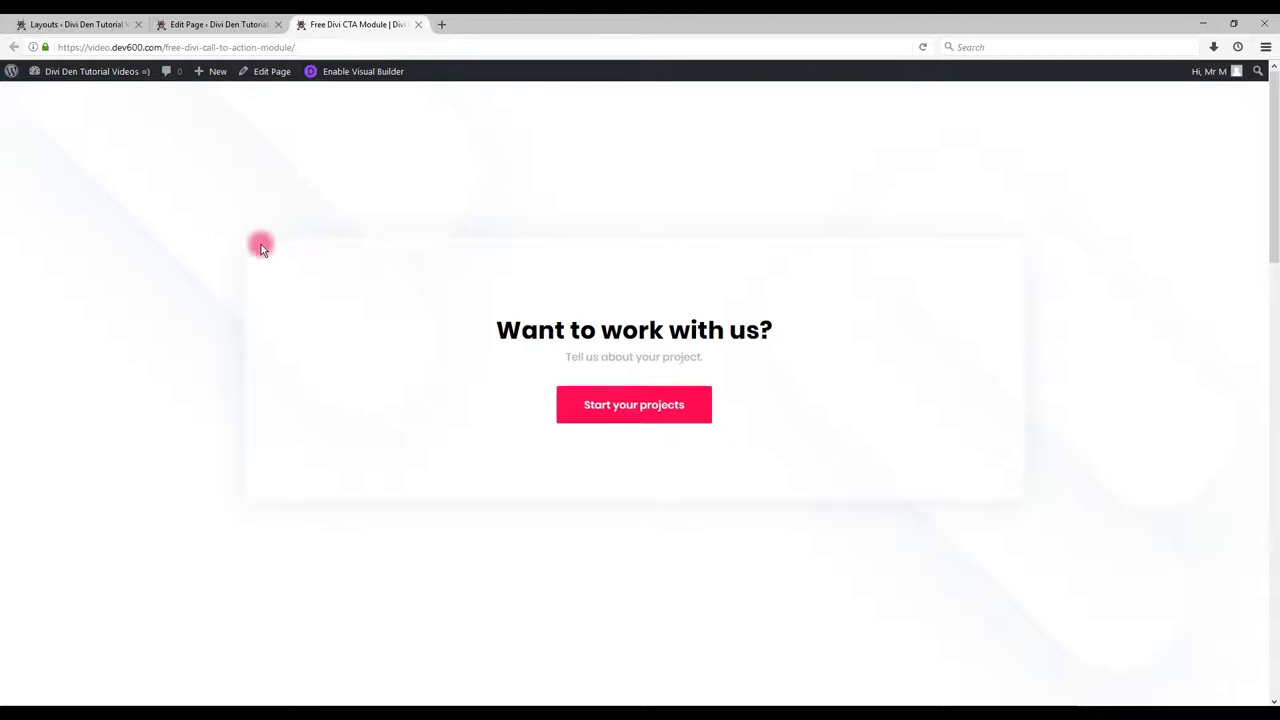
pyautogui.scroll(-5, 268, 294)
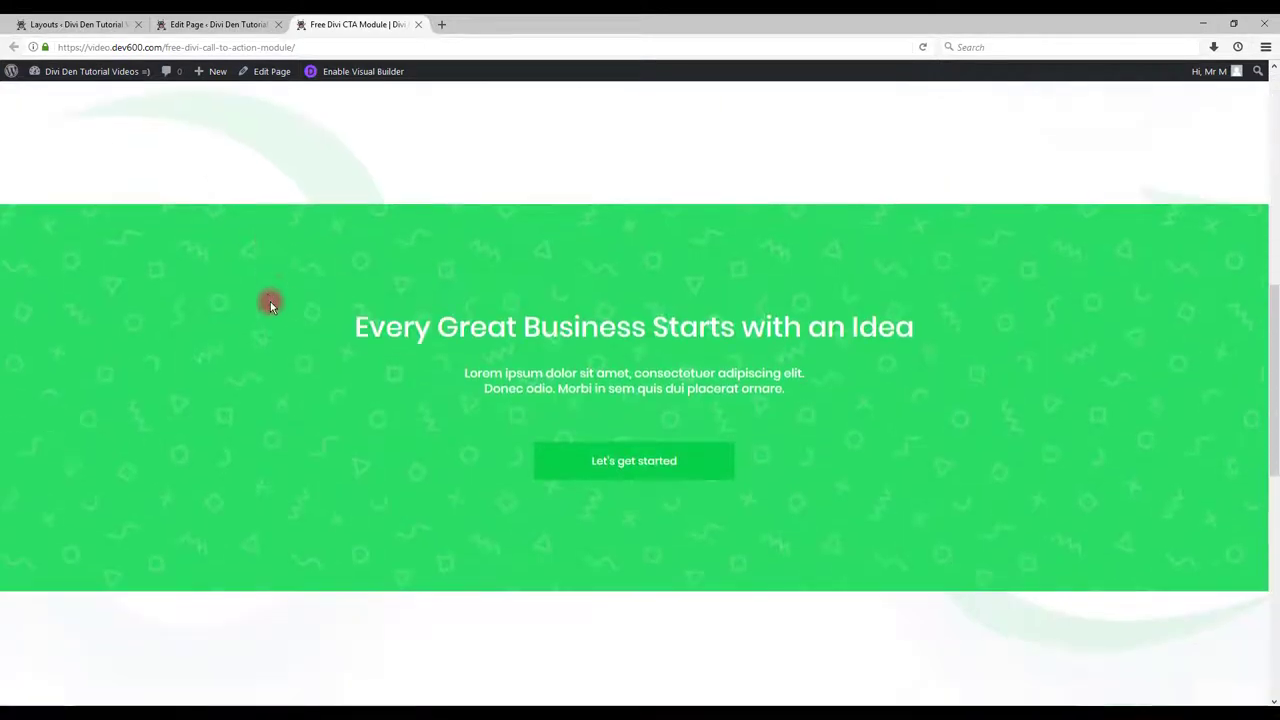
pyautogui.scroll(-7, 275, 310)
pyautogui.moveTo(1274, 525); pyautogui.dragTo(1274, 130)
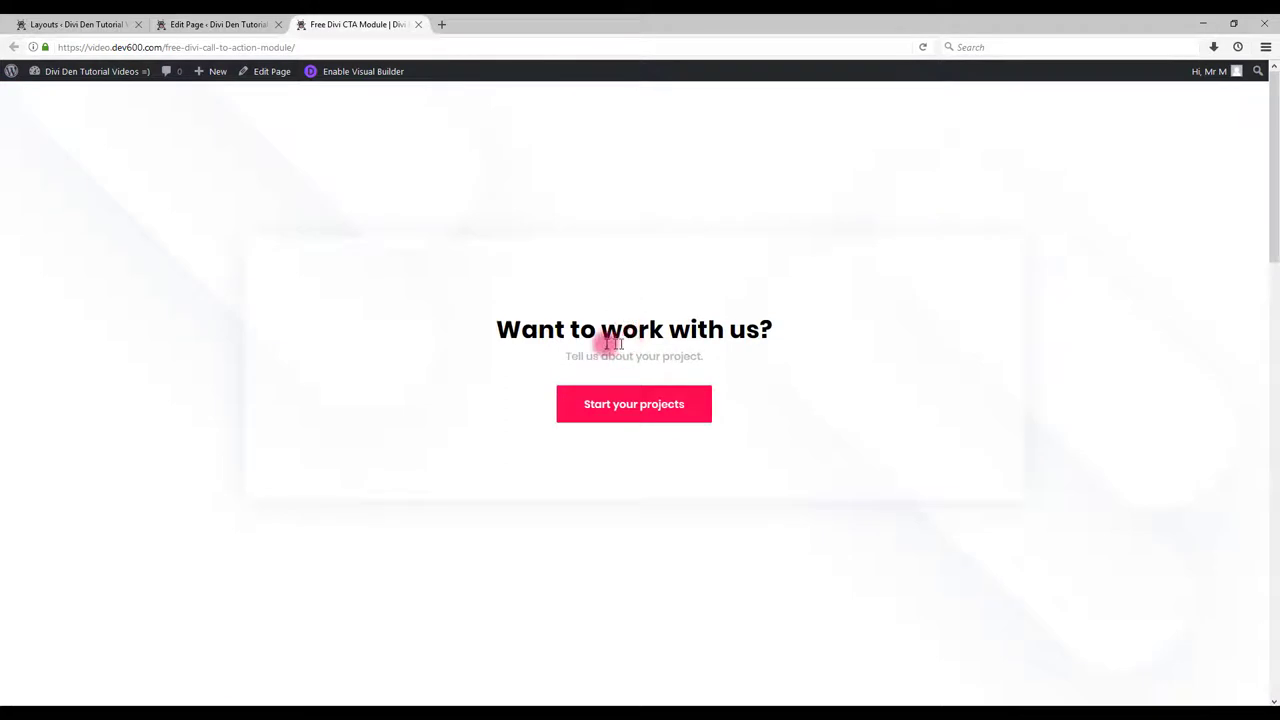
pyautogui.scroll(-8, 540, 354)
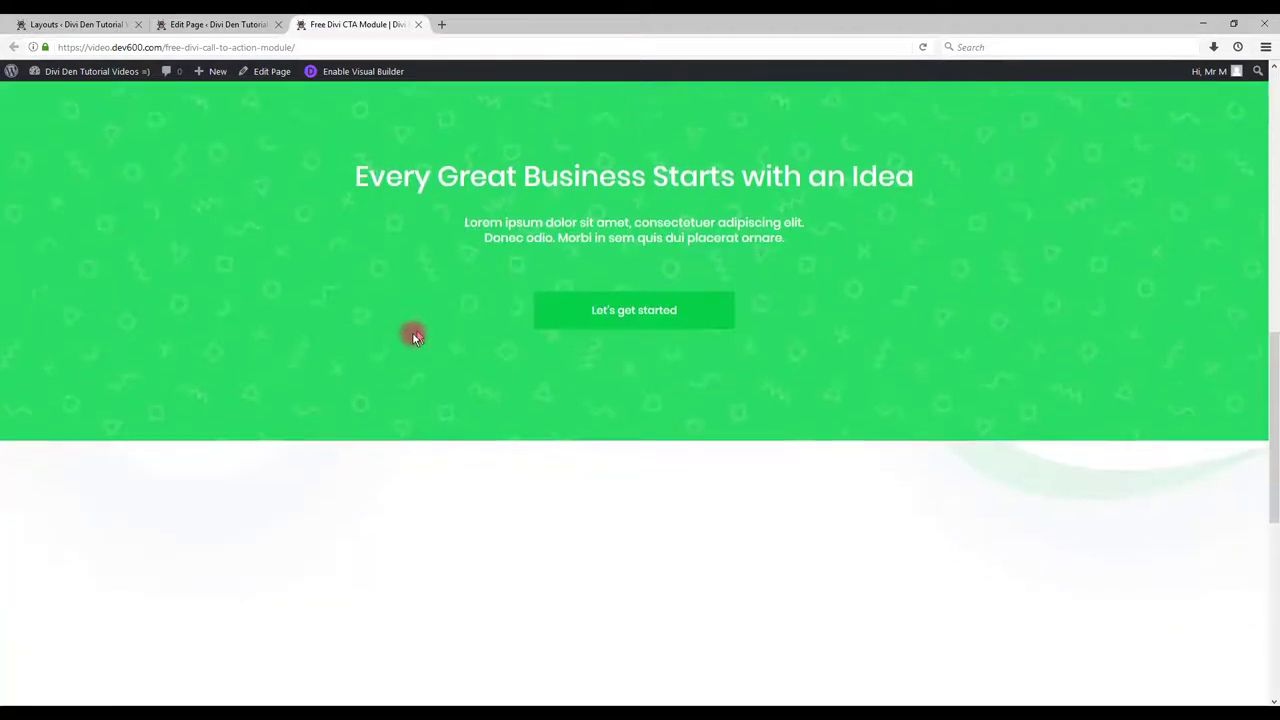
pyautogui.scroll(-5, 416, 337)
pyautogui.moveTo(1272, 523); pyautogui.dragTo(1272, 114)
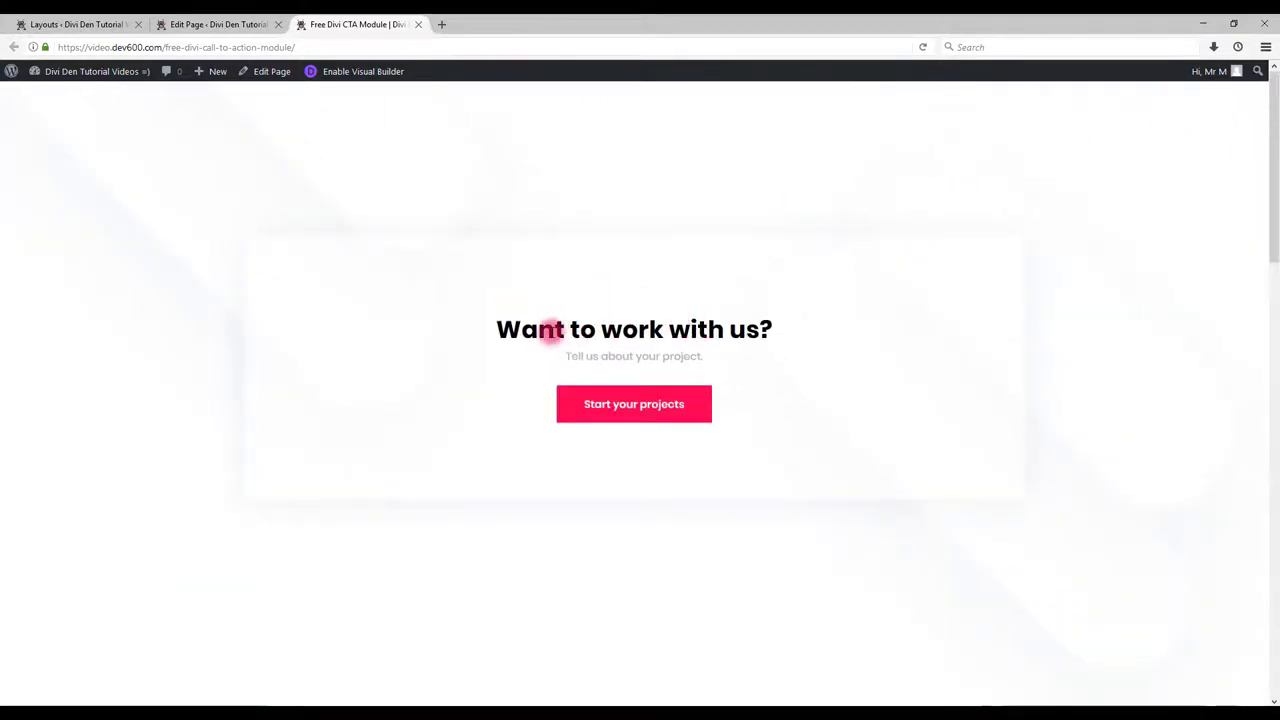
pyautogui.tripleClick(551, 332)
pyautogui.click(514, 366)
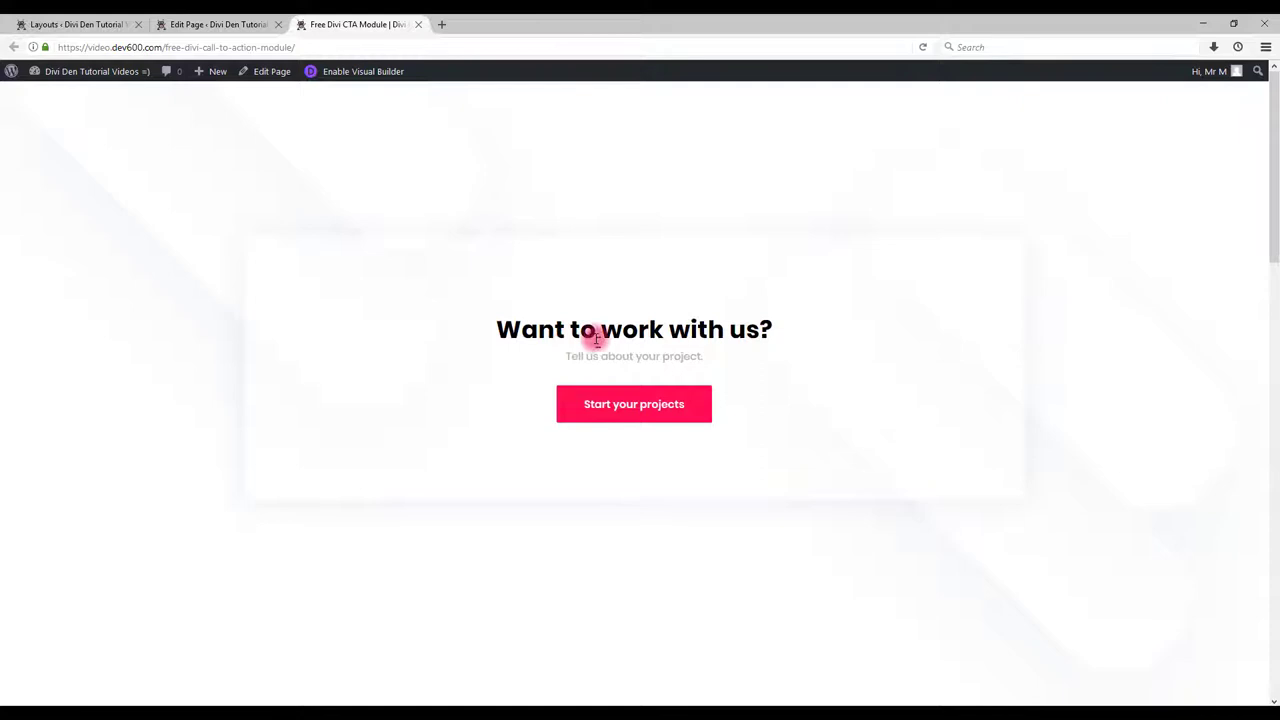
# - Return to the page editor and set the title text colour of Day 06 Call to Action Module 1 to purple
pyautogui.click(217, 24)
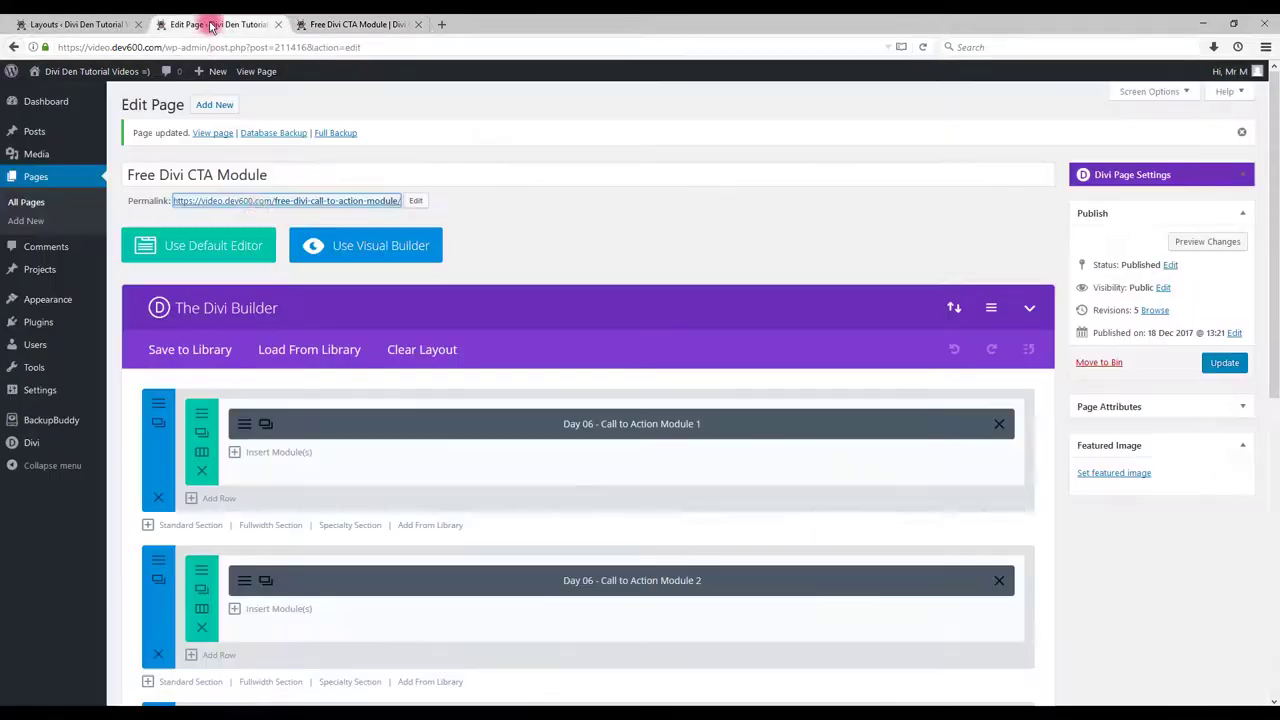
pyautogui.click(246, 431)
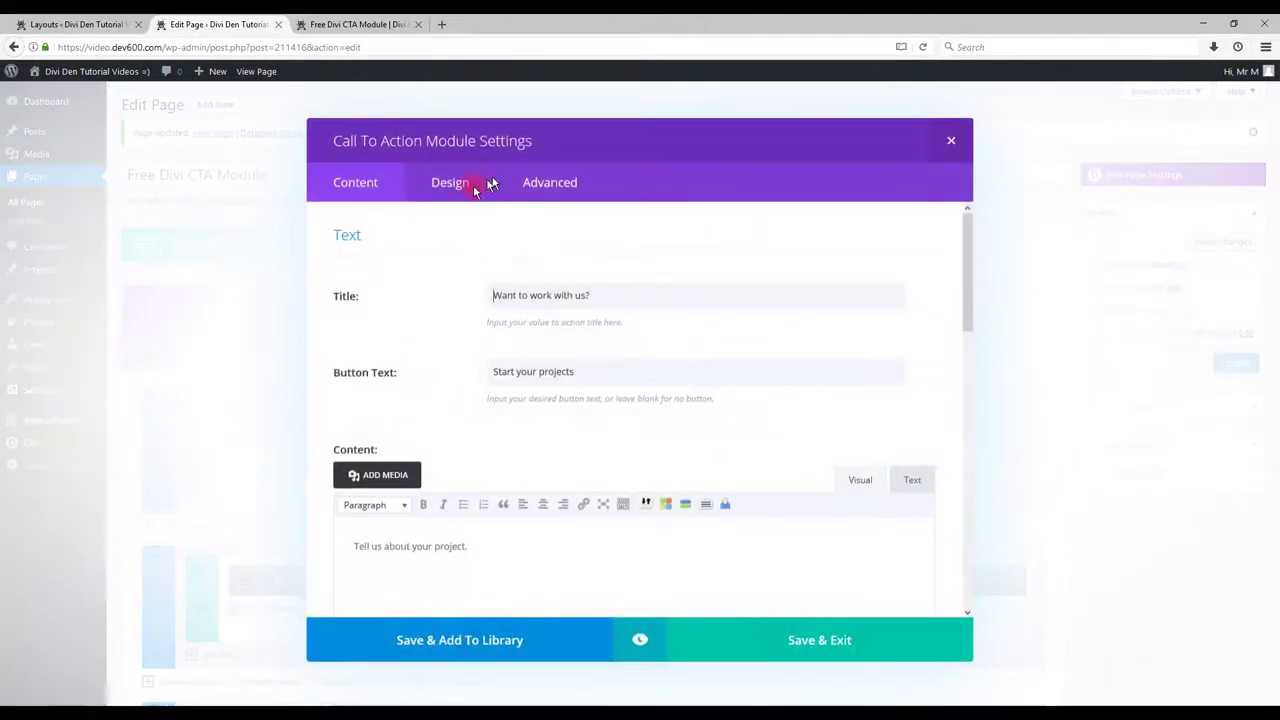
pyautogui.click(445, 191)
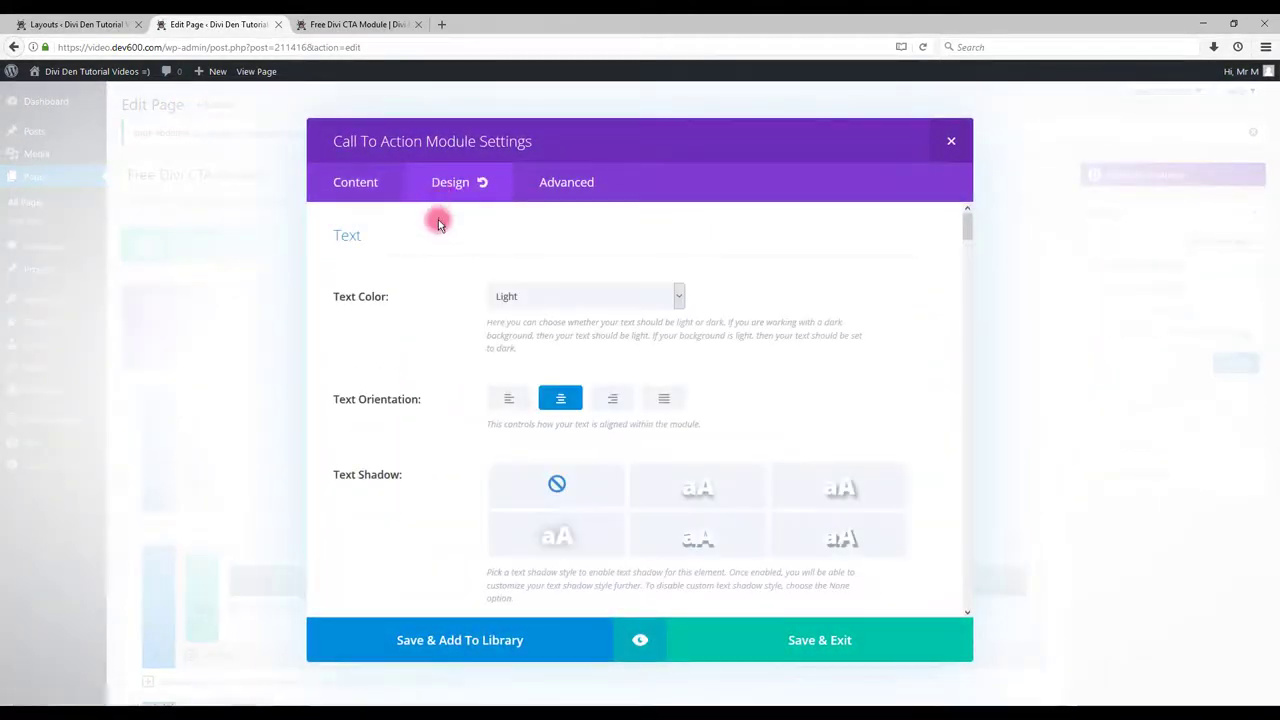
pyautogui.scroll(-5, 466, 334)
pyautogui.scroll(-6, 473, 362)
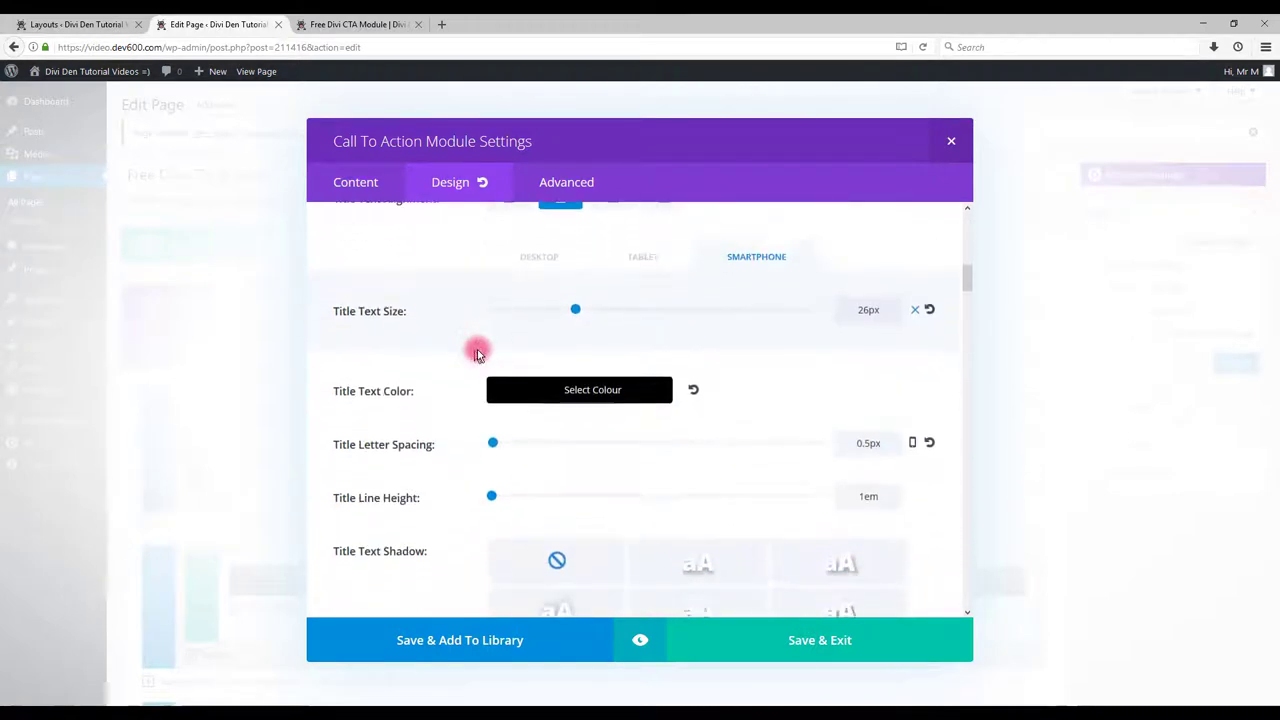
pyautogui.click(498, 283)
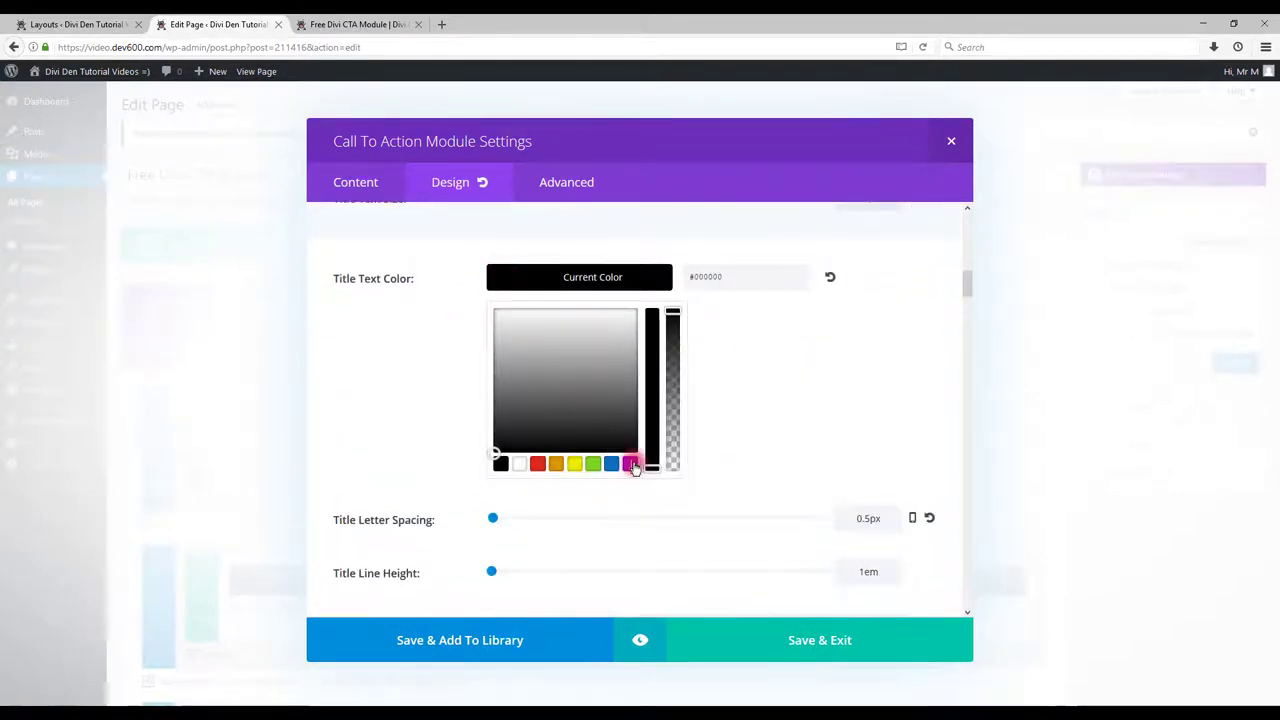
pyautogui.click(631, 465)
pyautogui.click(410, 428)
# - Set the body text colour of Call to Action Module 1 to purple
pyautogui.scroll(-3, 425, 431)
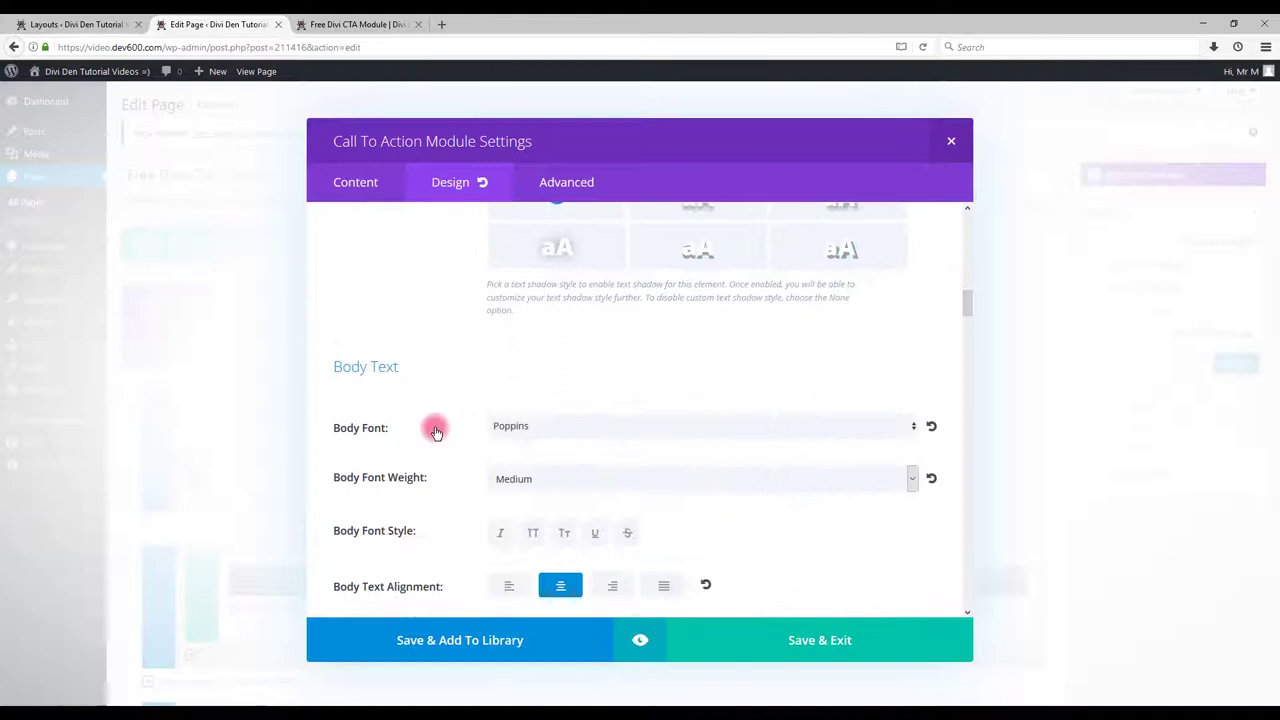
pyautogui.scroll(-4, 435, 428)
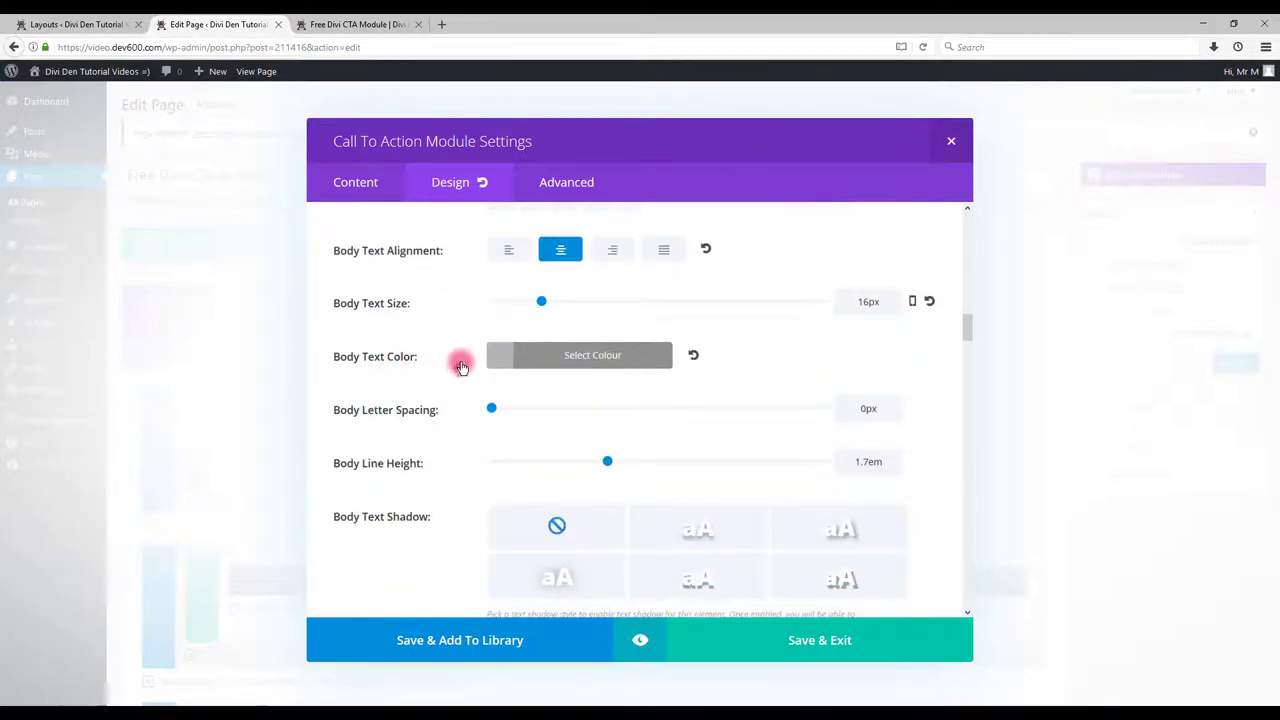
pyautogui.click(499, 368)
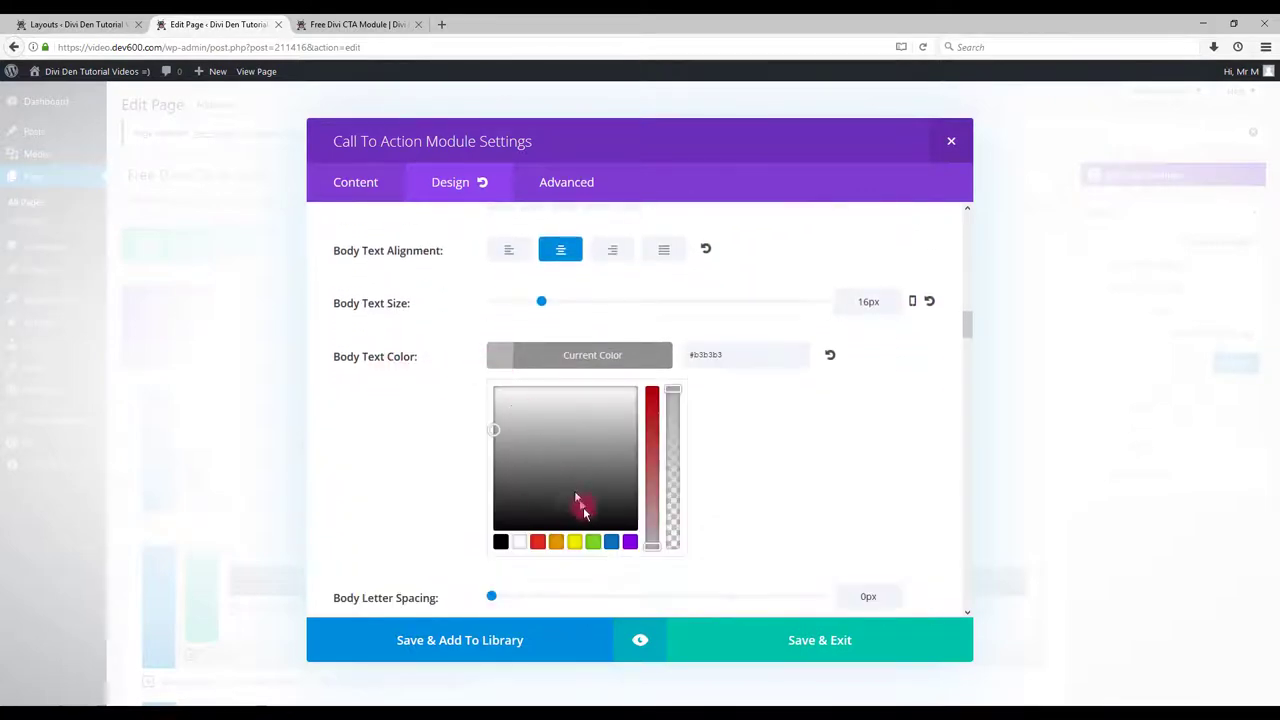
pyautogui.click(629, 540)
# - Change the button background colour of Call to Action Module 1 to purple
pyautogui.scroll(-1, 660, 437)
pyautogui.scroll(-10, 405, 420)
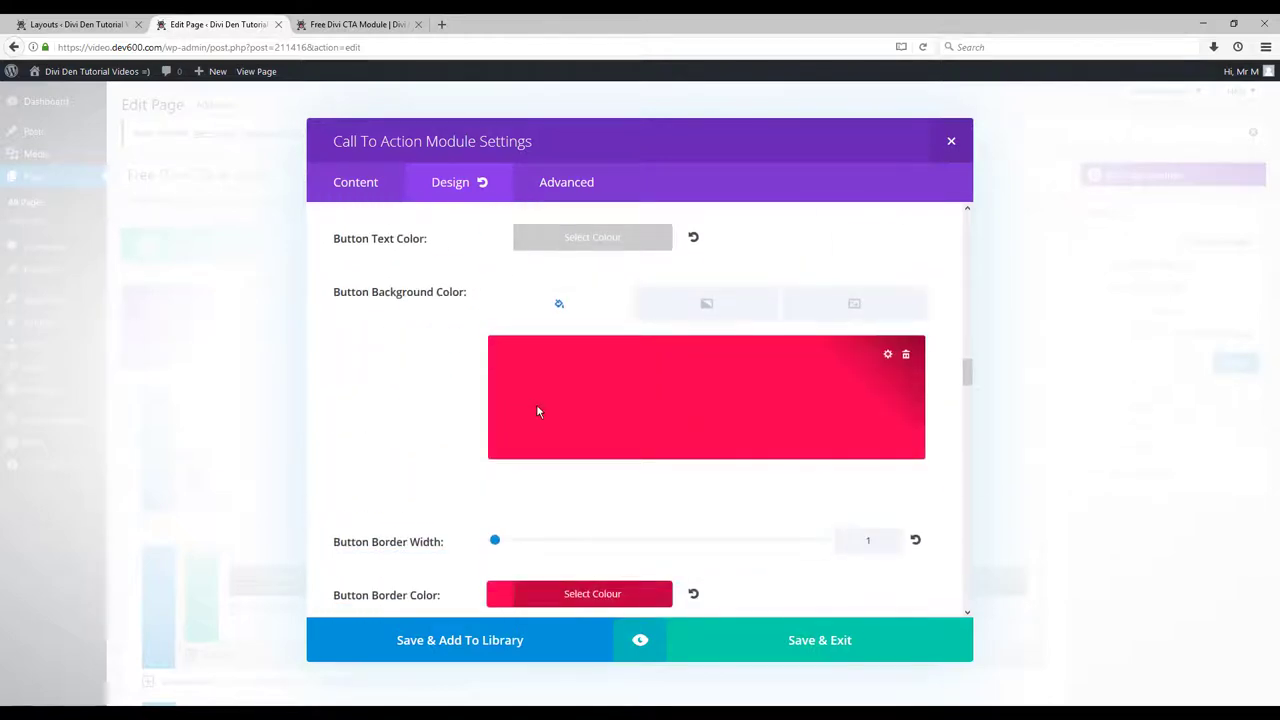
pyautogui.click(613, 413)
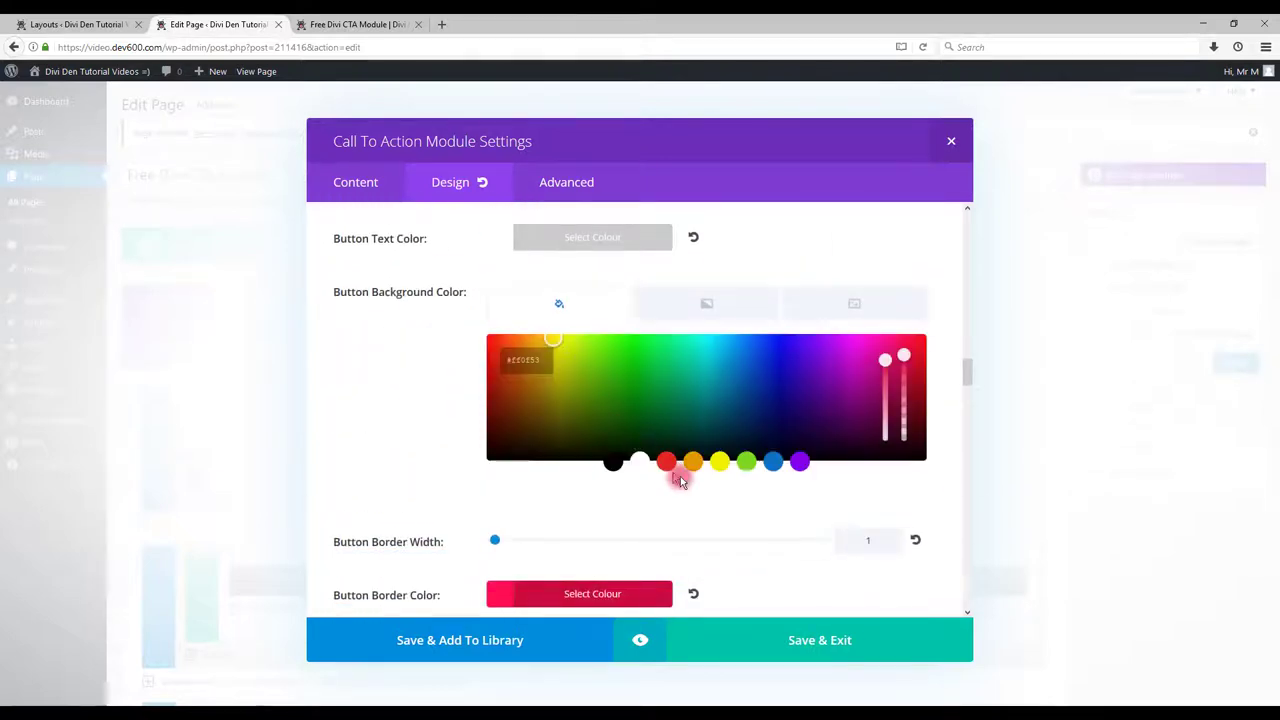
pyautogui.click(797, 463)
pyautogui.click(355, 448)
# - Change the button border colour of Call to Action Module 1 to purple
pyautogui.scroll(-3, 343, 435)
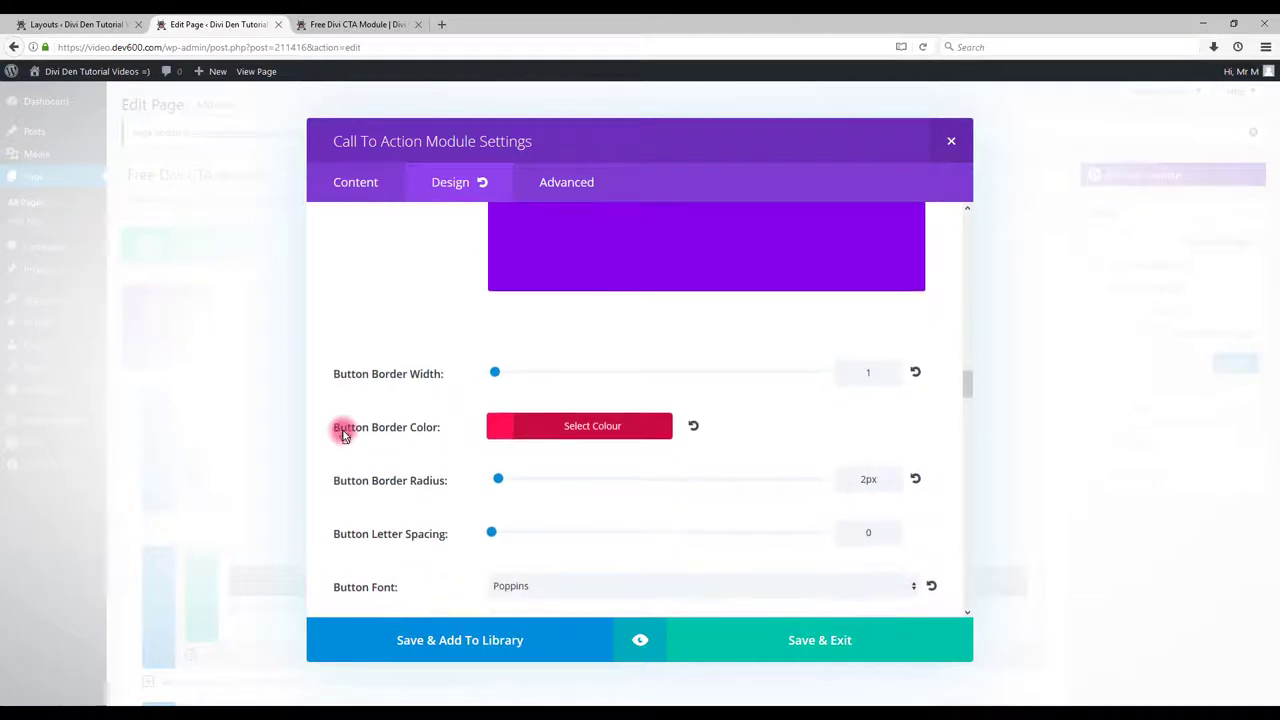
pyautogui.click(502, 437)
pyautogui.scroll(-2, 560, 450)
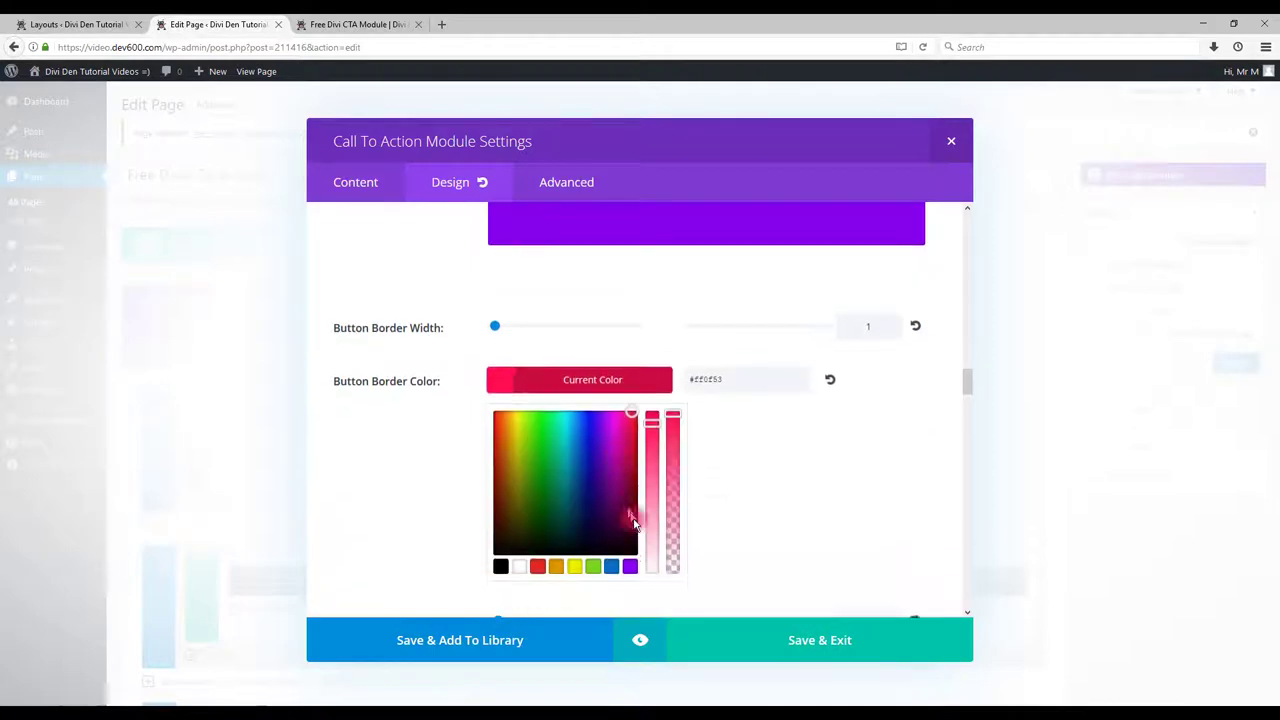
pyautogui.click(630, 528)
pyautogui.click(365, 467)
# - Set the button hover text colour of Call to Action Module 1 to white
pyautogui.scroll(-3, 369, 450)
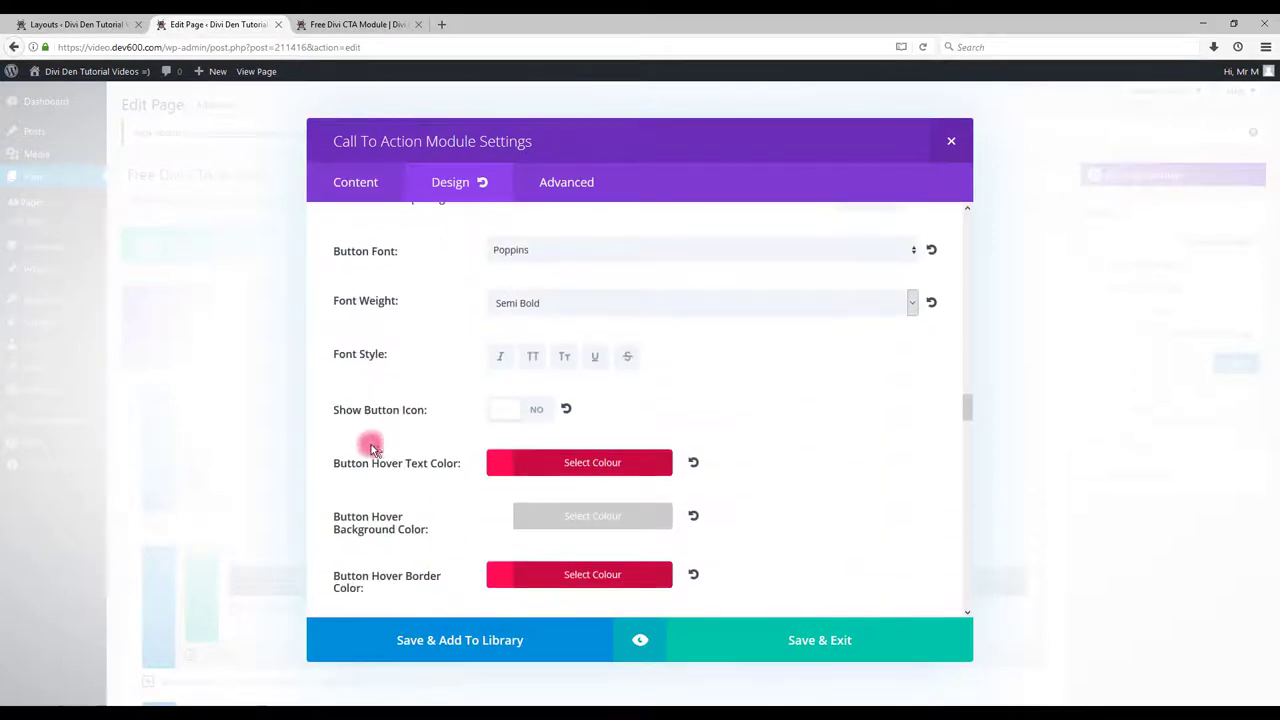
pyautogui.click(494, 475)
pyautogui.scroll(-3, 494, 470)
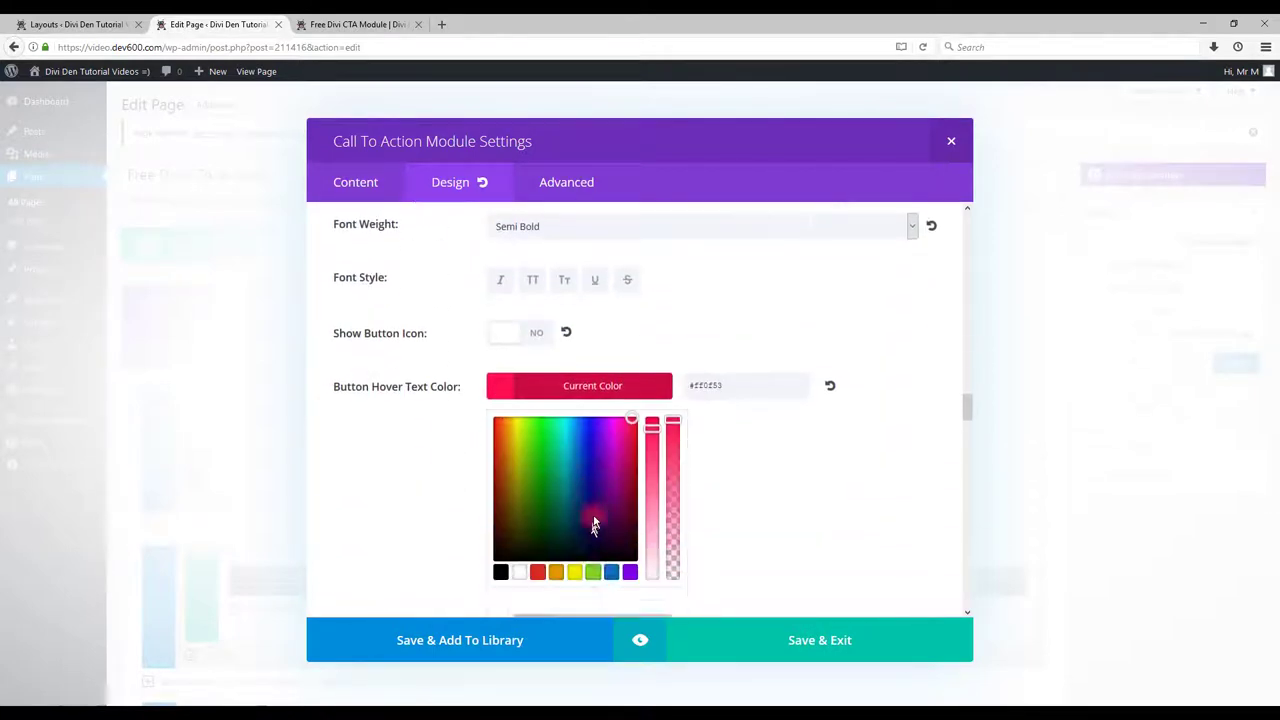
pyautogui.click(519, 481)
pyautogui.click(404, 447)
# - Set the button hover border colour of Call to Action Module 1 to purple
pyautogui.click(495, 408)
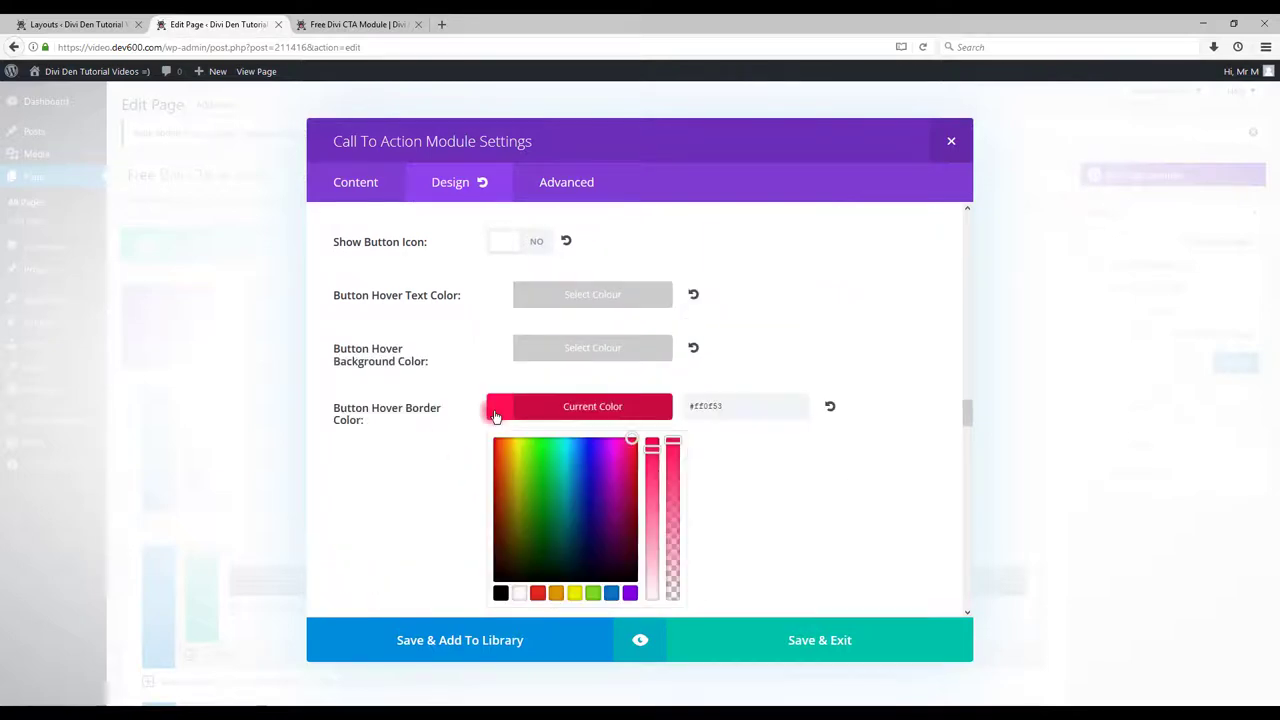
pyautogui.scroll(-2, 640, 570)
pyautogui.click(629, 510)
pyautogui.click(385, 450)
# - Save the module settings, update the page, and reload the published page to check the recoloured first call to action
pyautogui.click(794, 640)
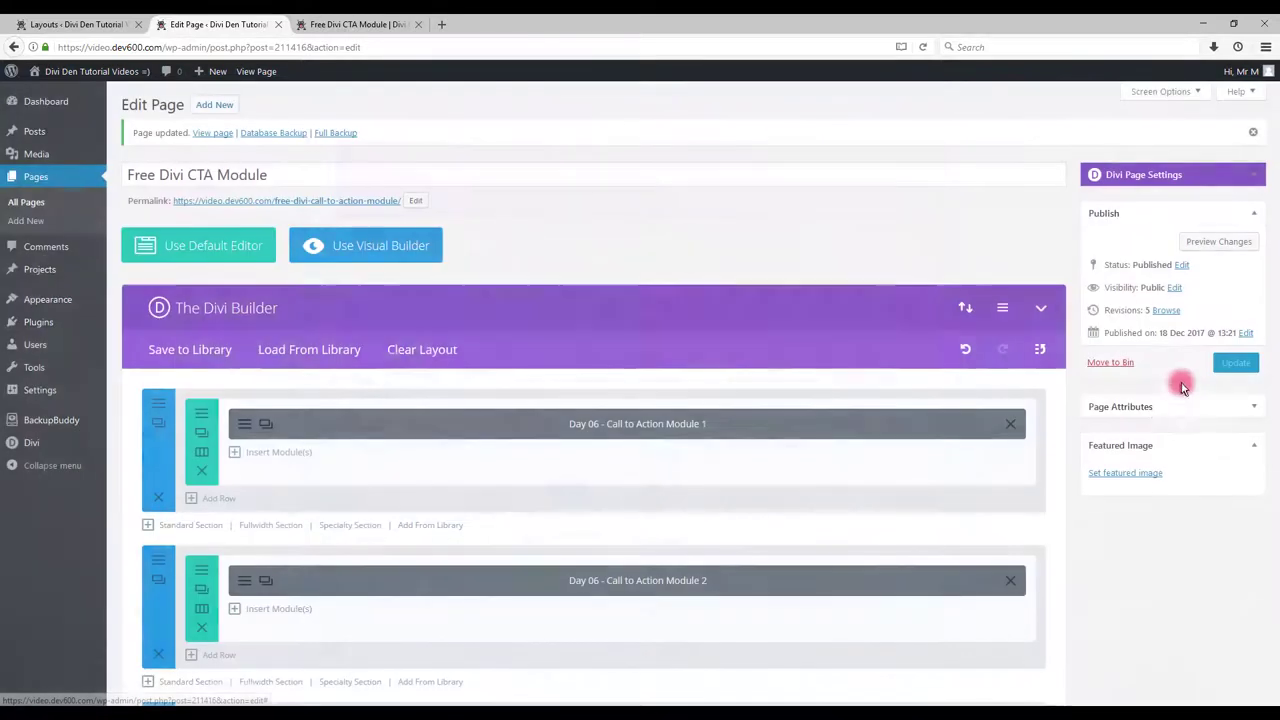
pyautogui.click(1232, 364)
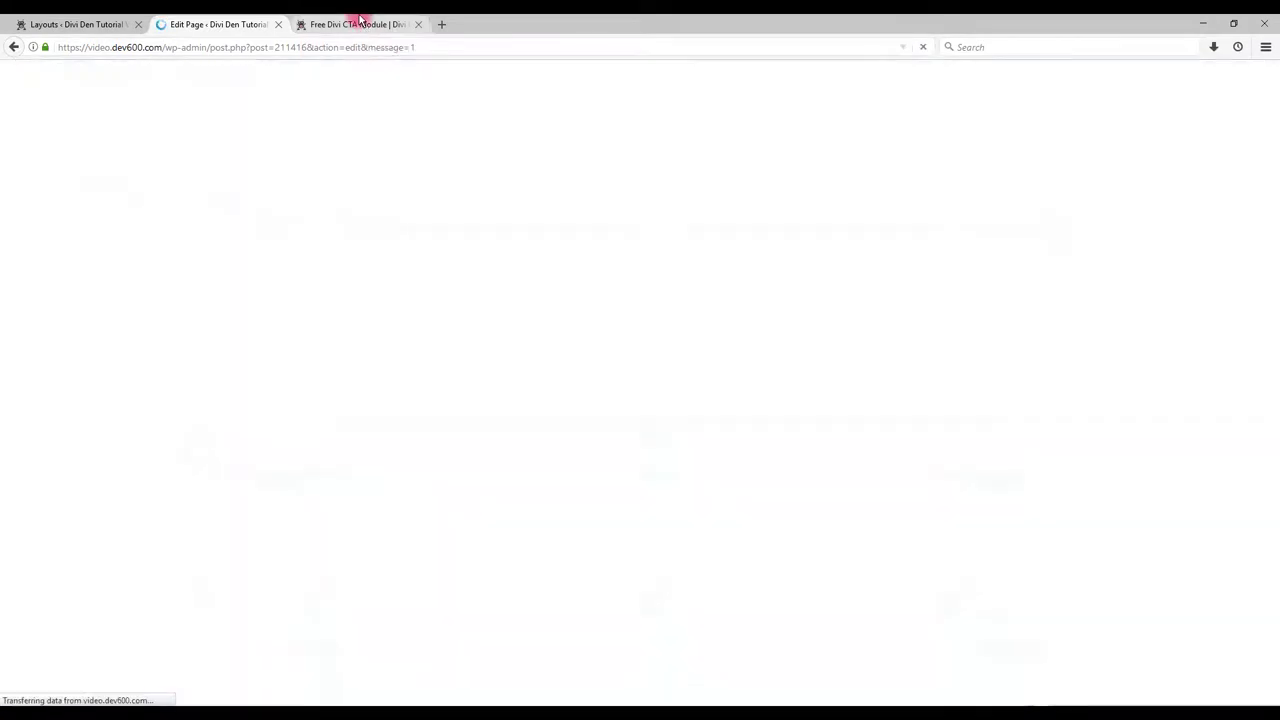
pyautogui.click(360, 24)
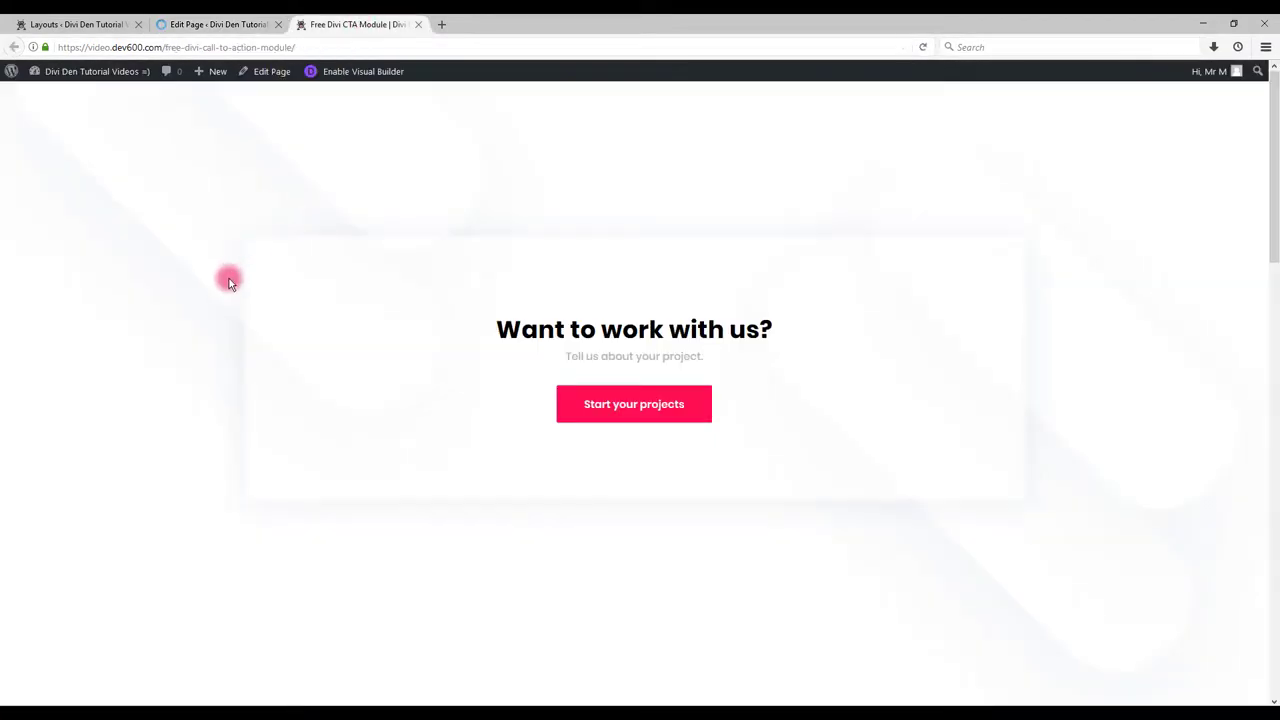
pyautogui.press('F5')
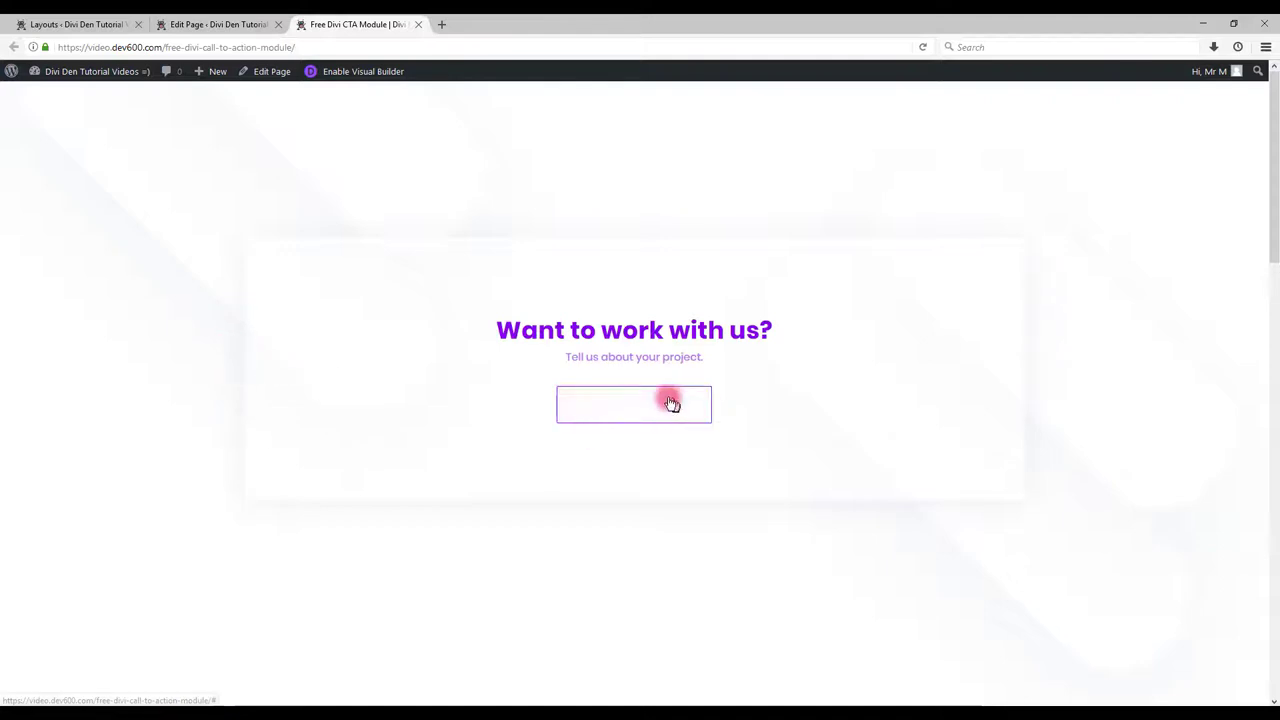
pyautogui.click(234, 22)
pyautogui.click(393, 24)
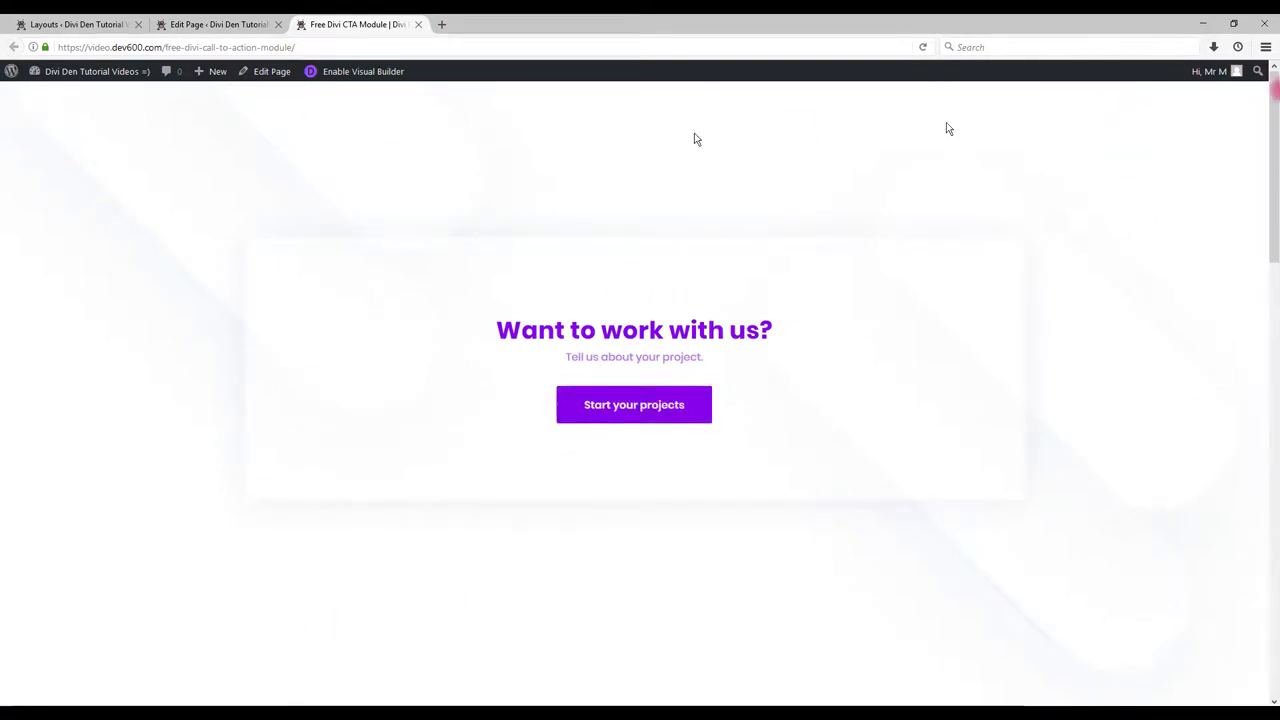
# - Review the background image in the first section's settings, and look at the second call to action on the published page
pyautogui.click(214, 24)
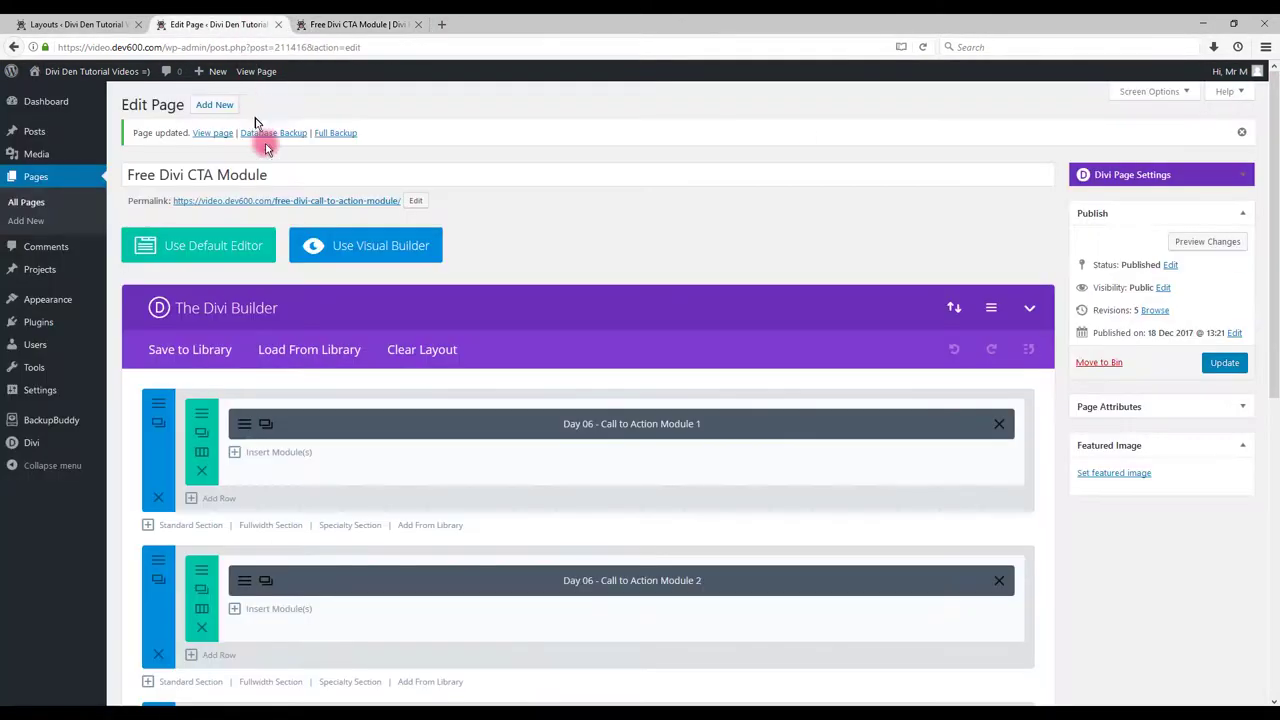
pyautogui.click(159, 408)
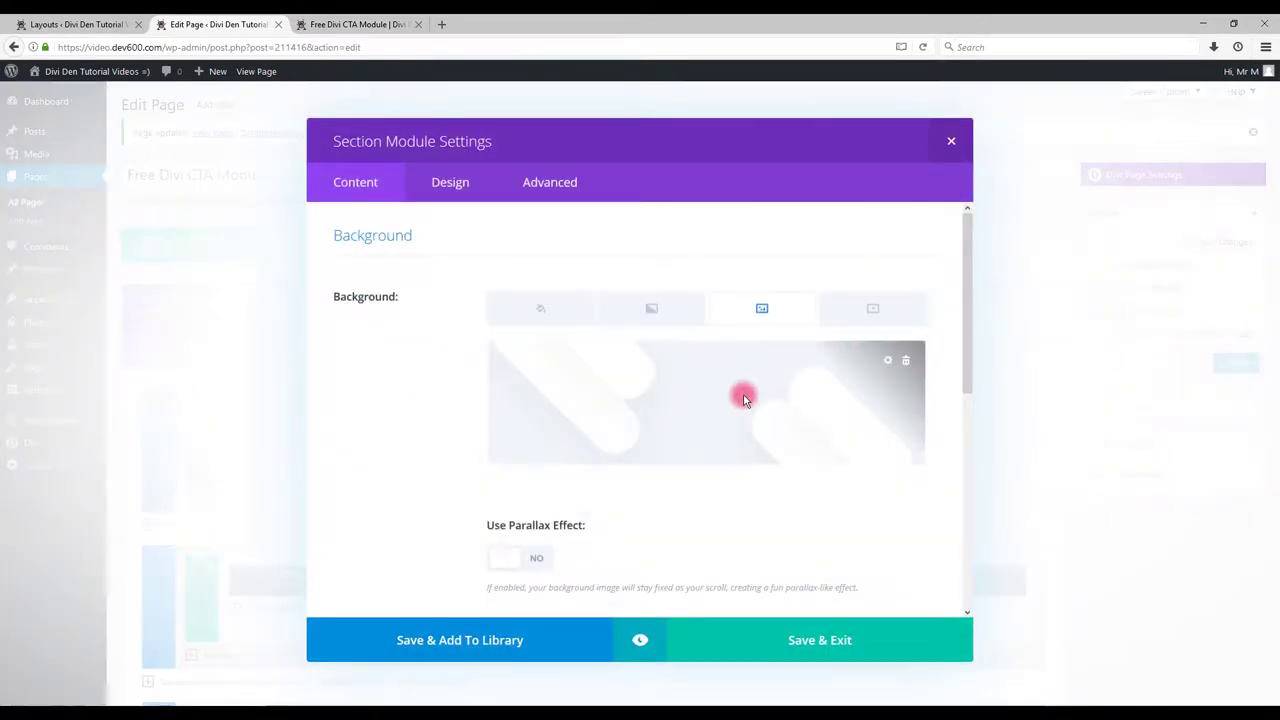
pyautogui.click(951, 141)
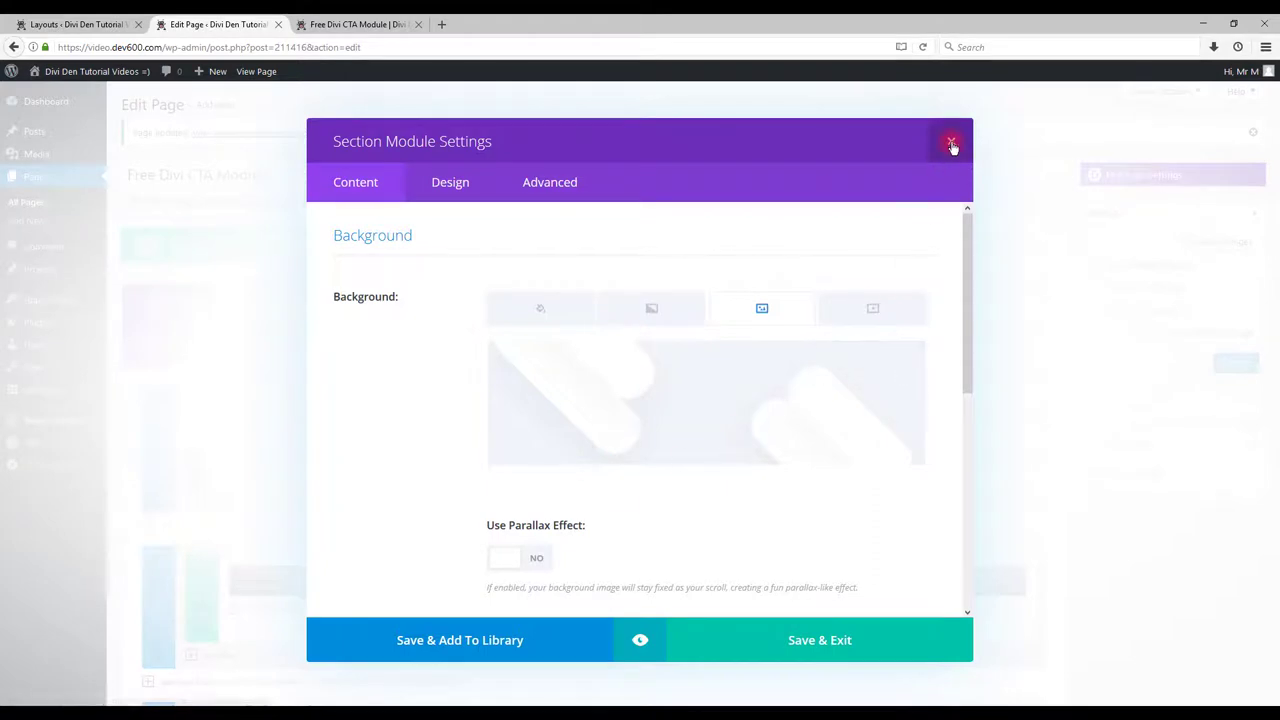
pyautogui.click(280, 74)
pyautogui.scroll(-8, 436, 365)
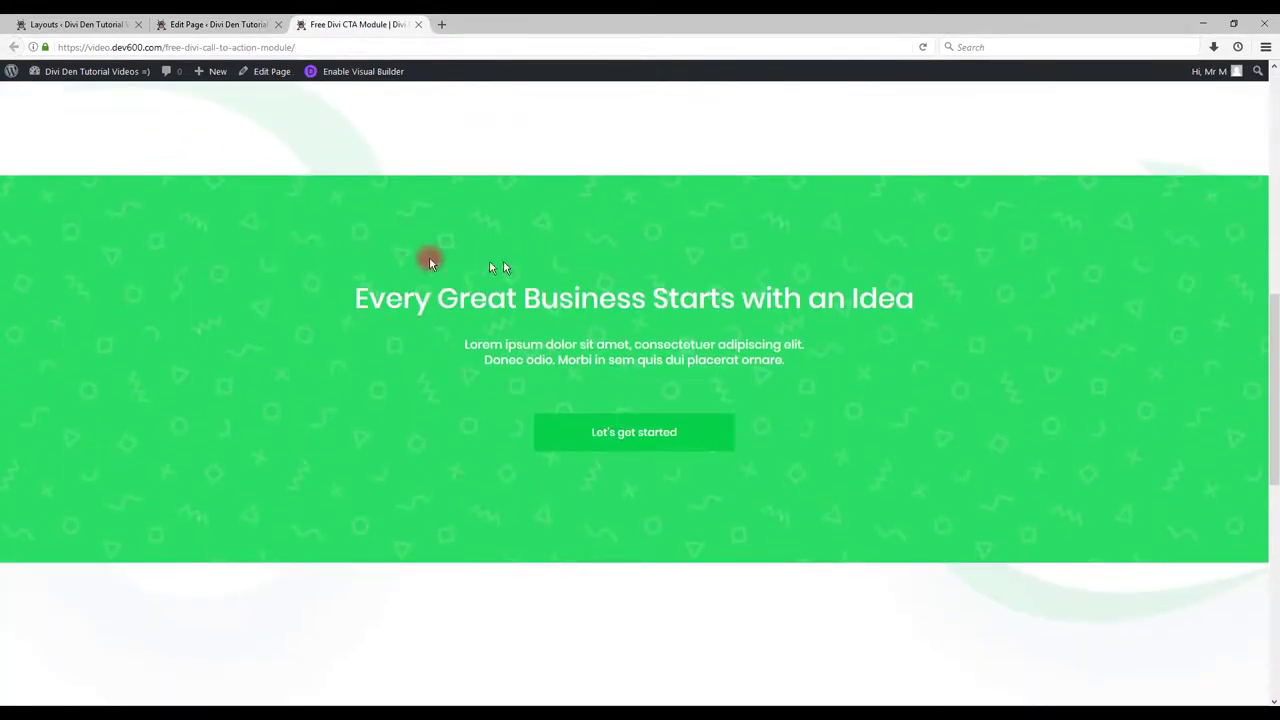
# - In the page editor, set the title text colour of Day 06 Call to Action Module 2 to yellow
pyautogui.click(229, 24)
pyautogui.scroll(-5, 290, 360)
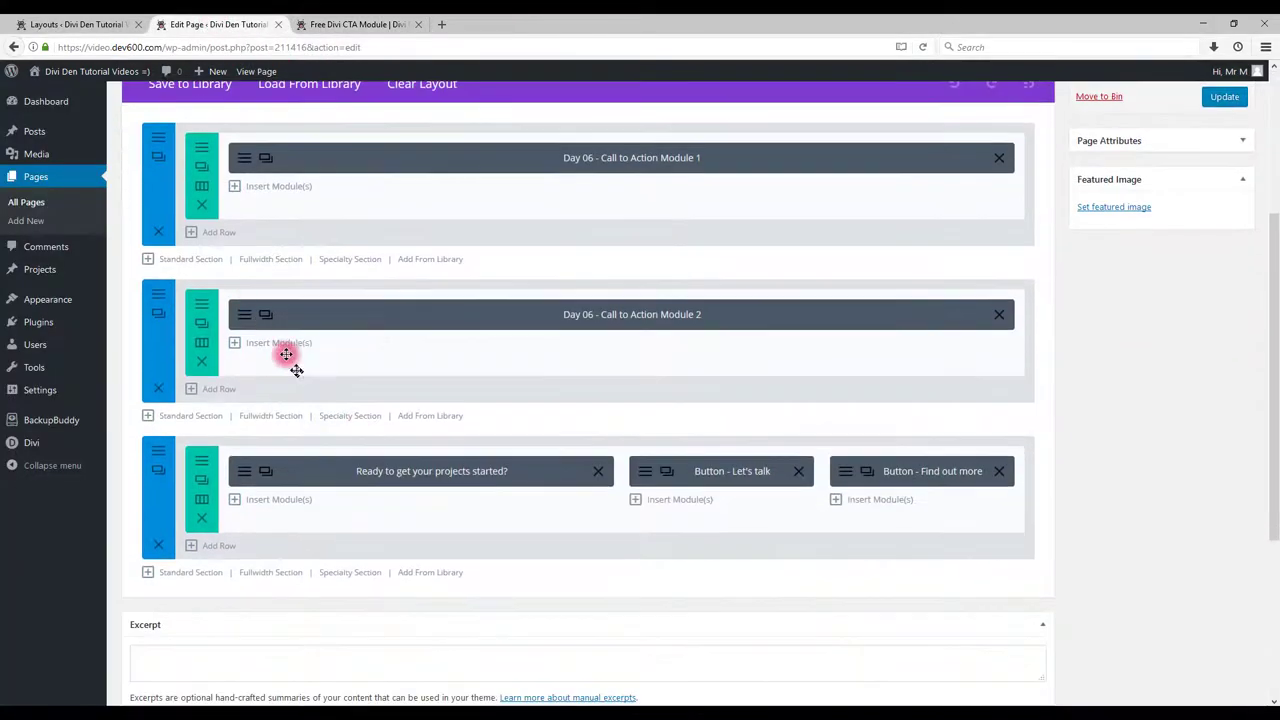
pyautogui.click(242, 316)
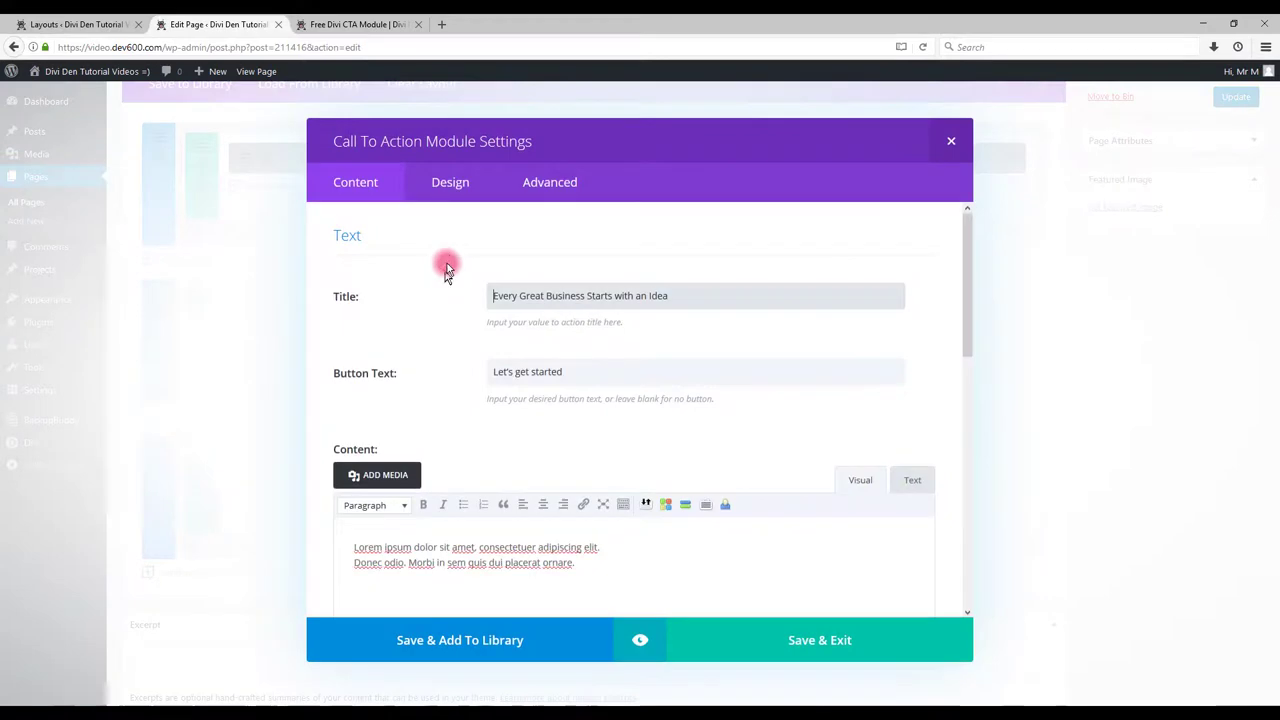
pyautogui.click(443, 189)
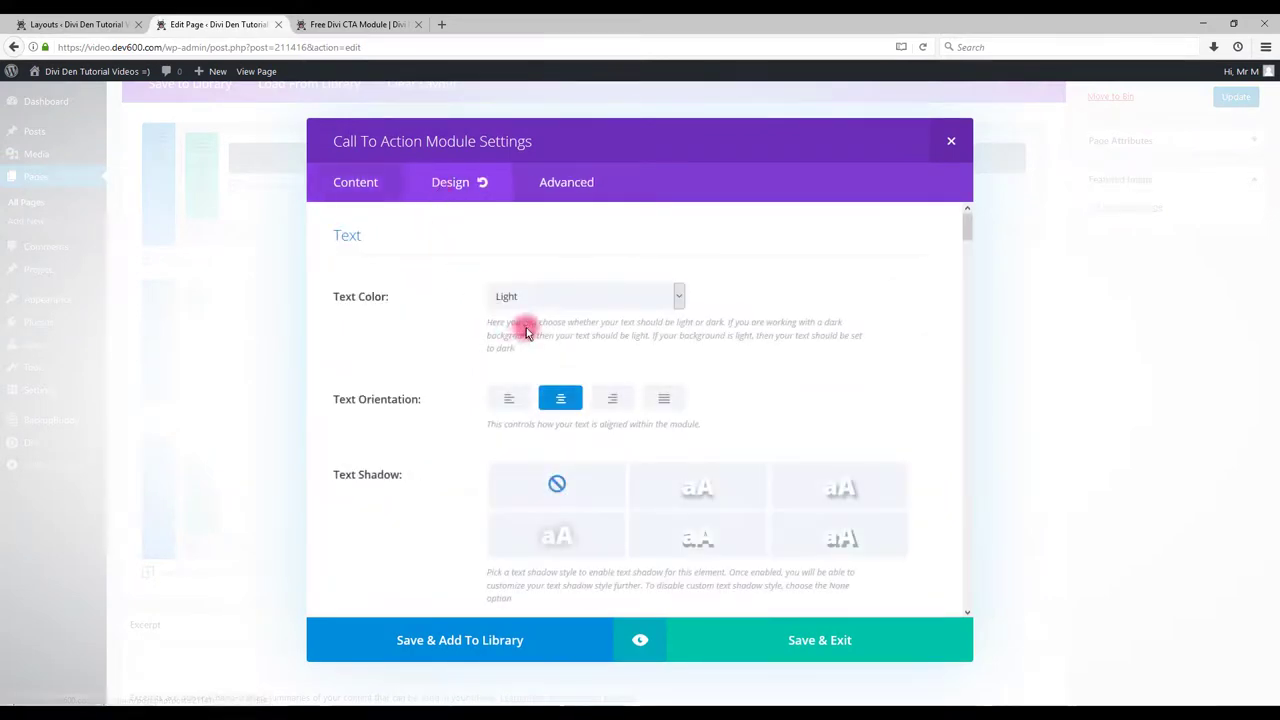
pyautogui.scroll(-3, 523, 329)
pyautogui.scroll(-5, 534, 337)
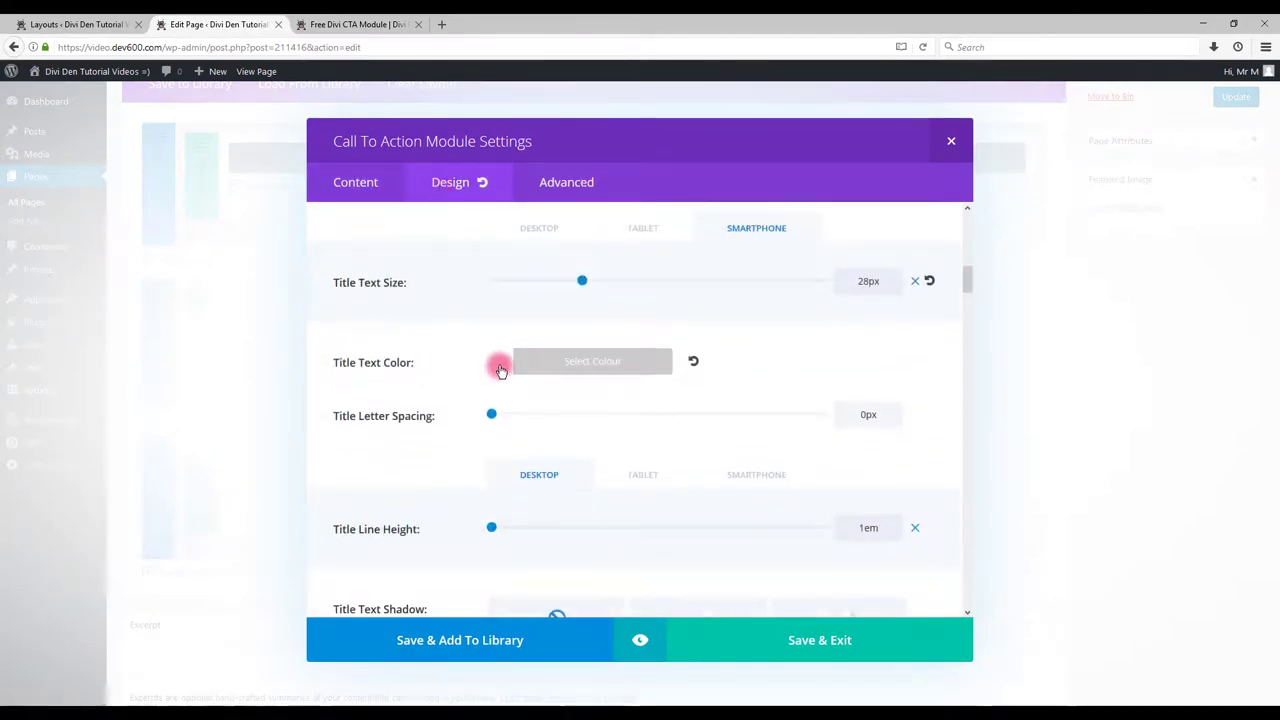
pyautogui.click(501, 366)
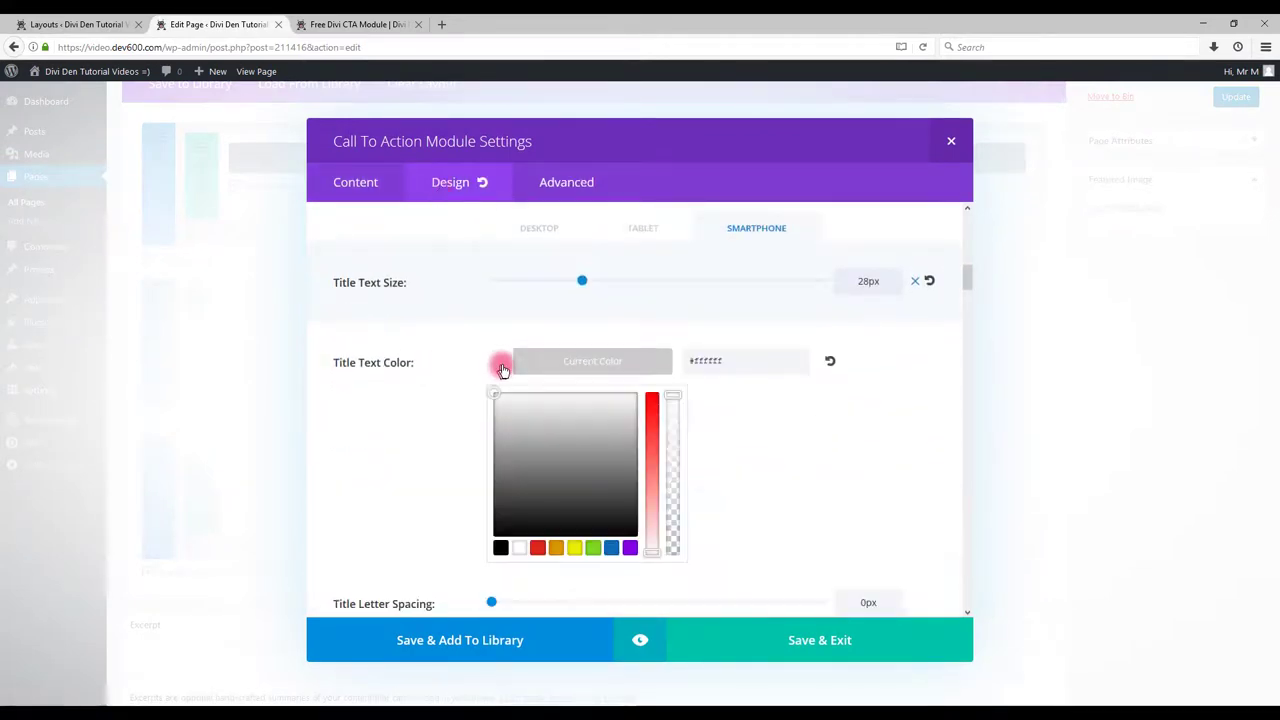
pyautogui.click(575, 548)
# - Set the body text colour of Call to Action Module 2 to yellow
pyautogui.scroll(-5, 366, 477)
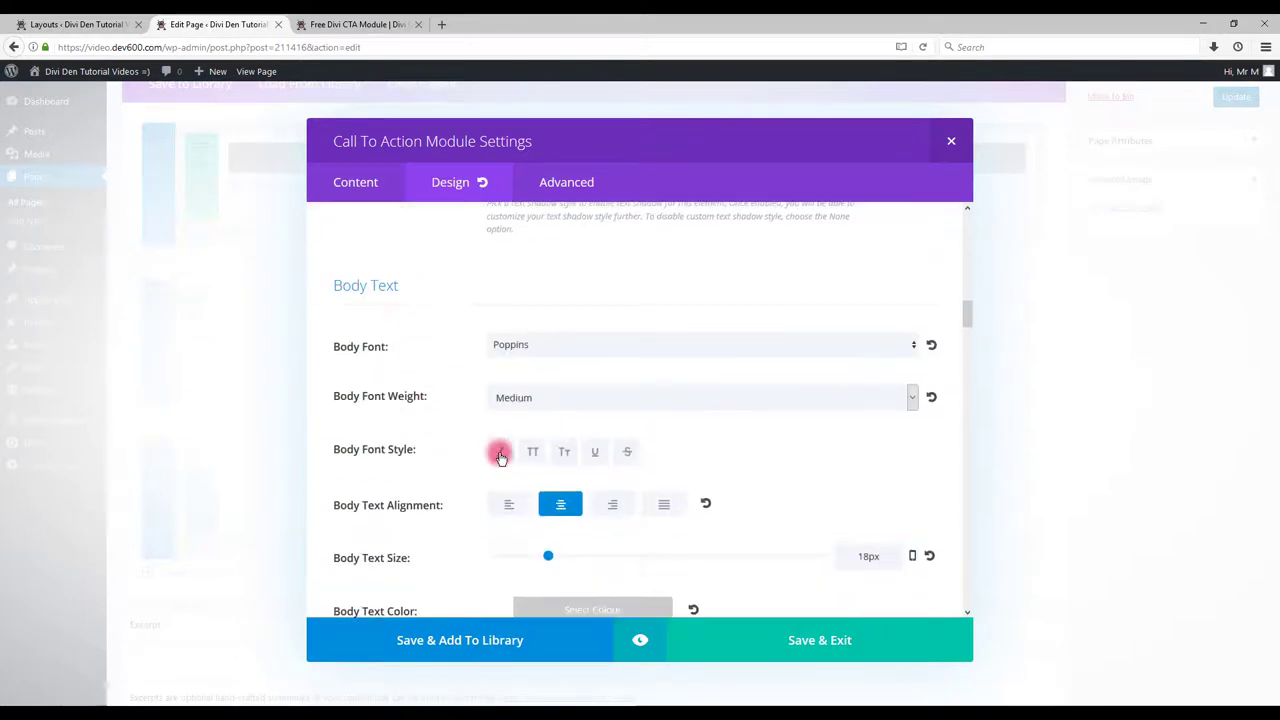
pyautogui.scroll(-3, 503, 456)
pyautogui.click(510, 451)
pyautogui.scroll(-4, 589, 412)
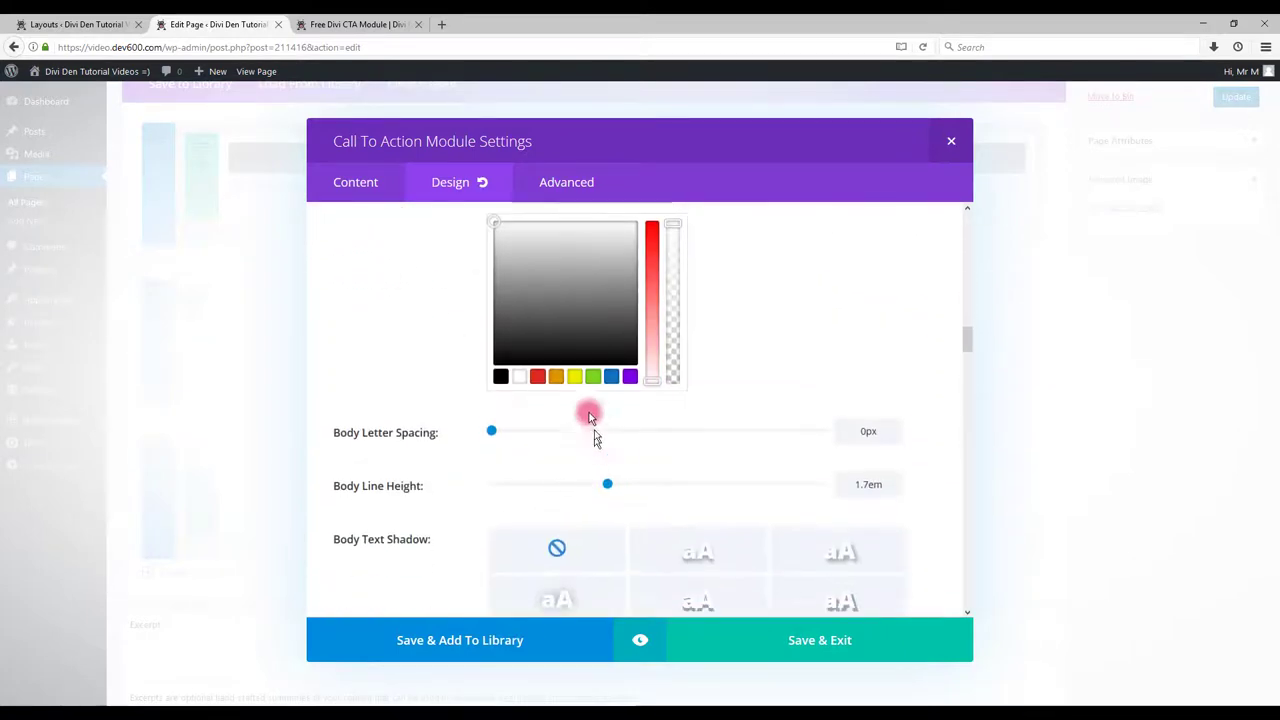
pyautogui.click(571, 380)
# - Change the button background colour of Call to Action Module 2 to yellow
pyautogui.scroll(-7, 512, 403)
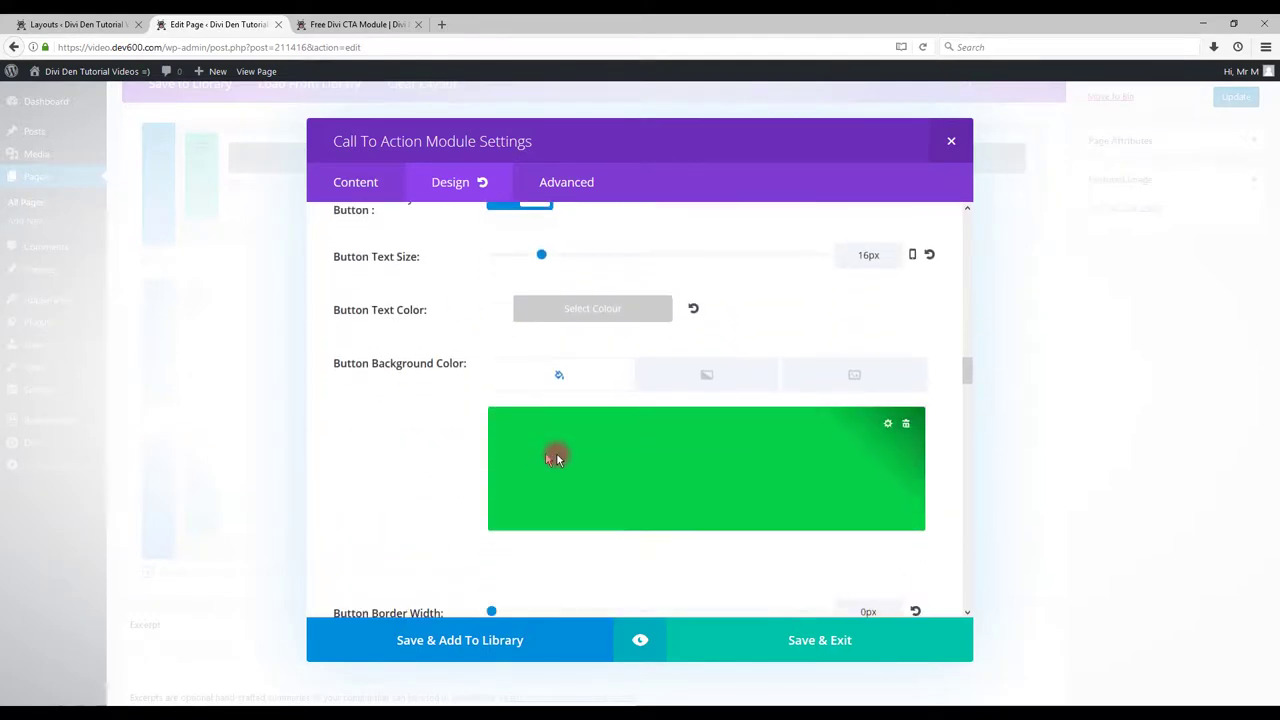
pyautogui.click(556, 452)
pyautogui.click(357, 489)
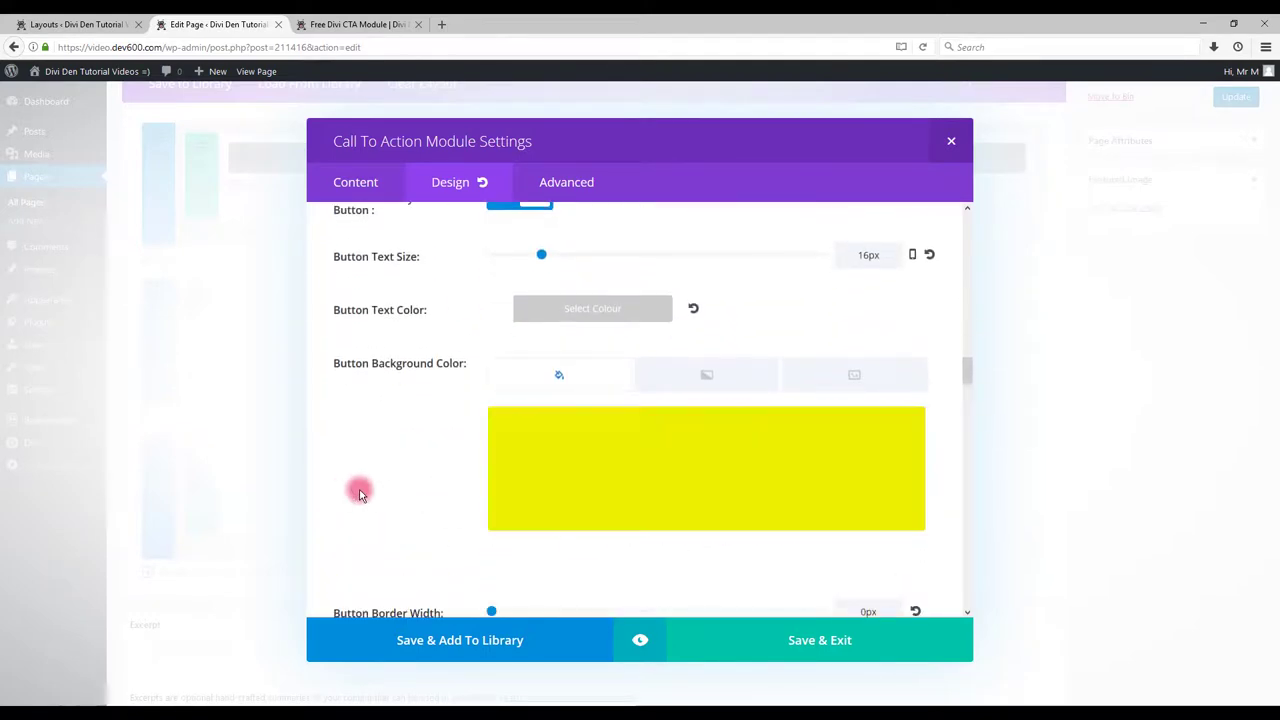
# - Set the button hover text colour of Call to Action Module 2 to black
pyautogui.scroll(-3, 400, 385)
pyautogui.scroll(-5, 399, 388)
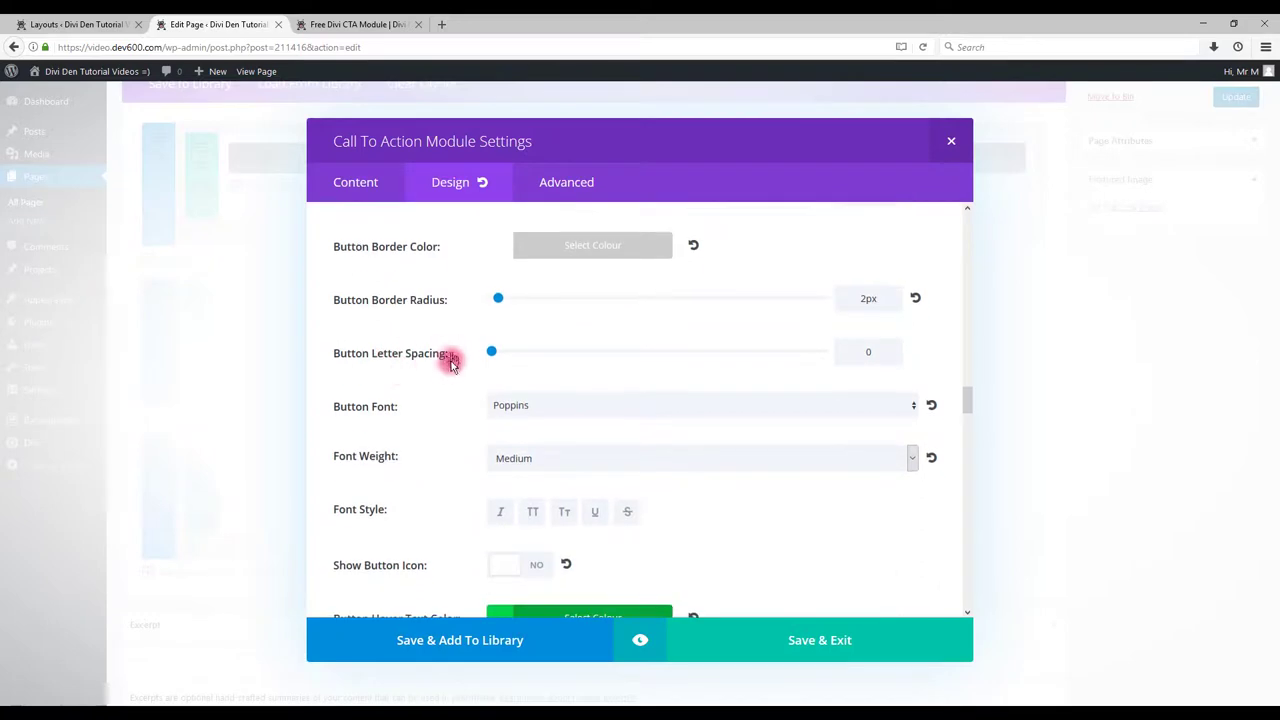
pyautogui.scroll(-1, 440, 410)
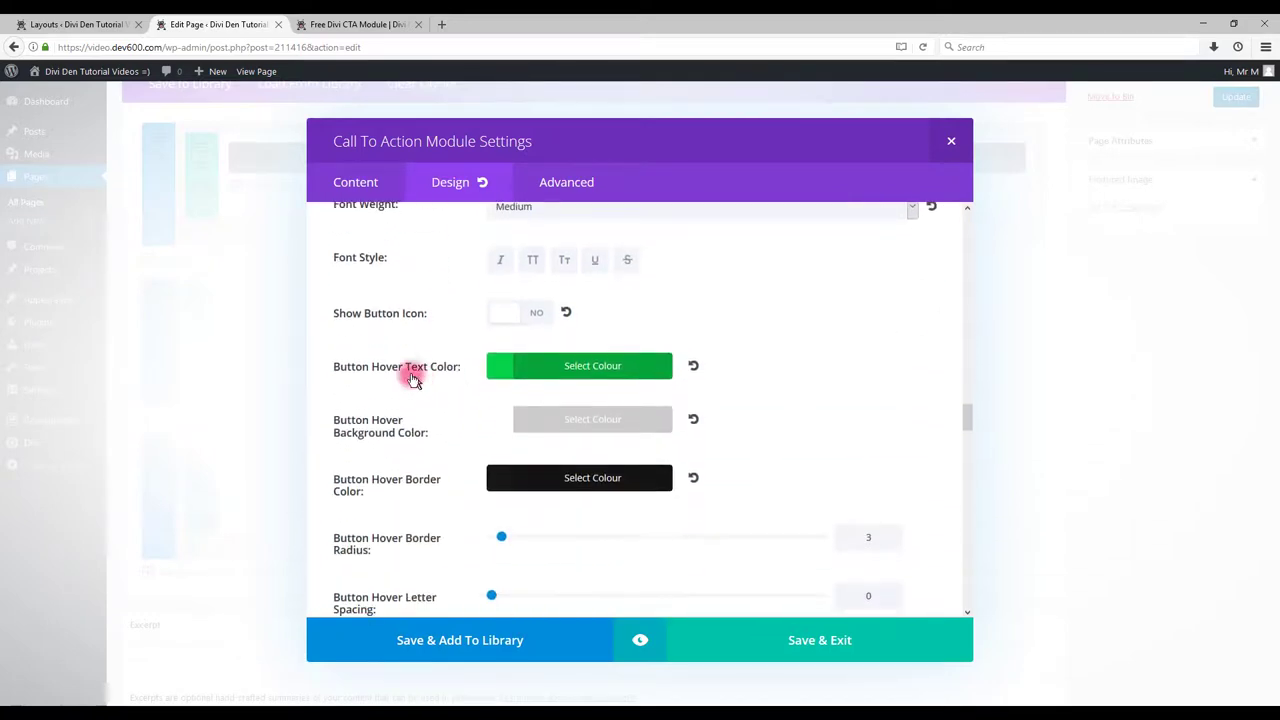
pyautogui.click(496, 369)
pyautogui.scroll(-1, 560, 430)
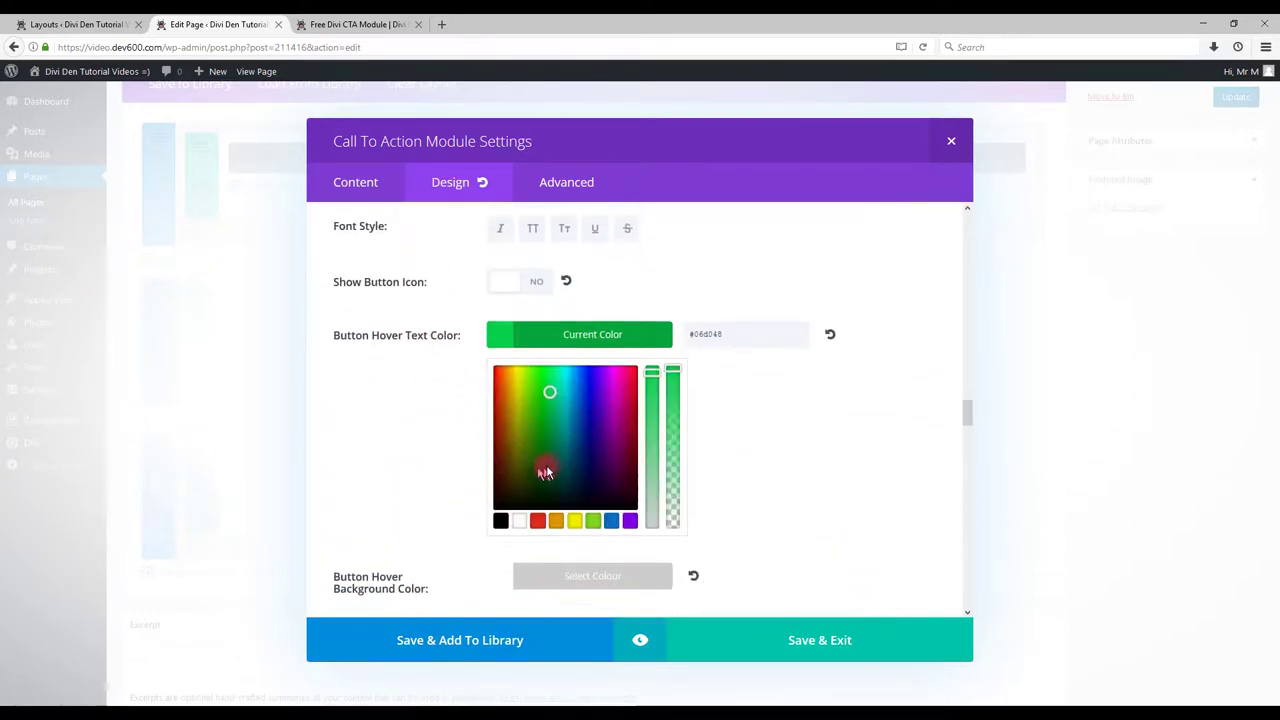
pyautogui.click(506, 472)
pyautogui.click(371, 430)
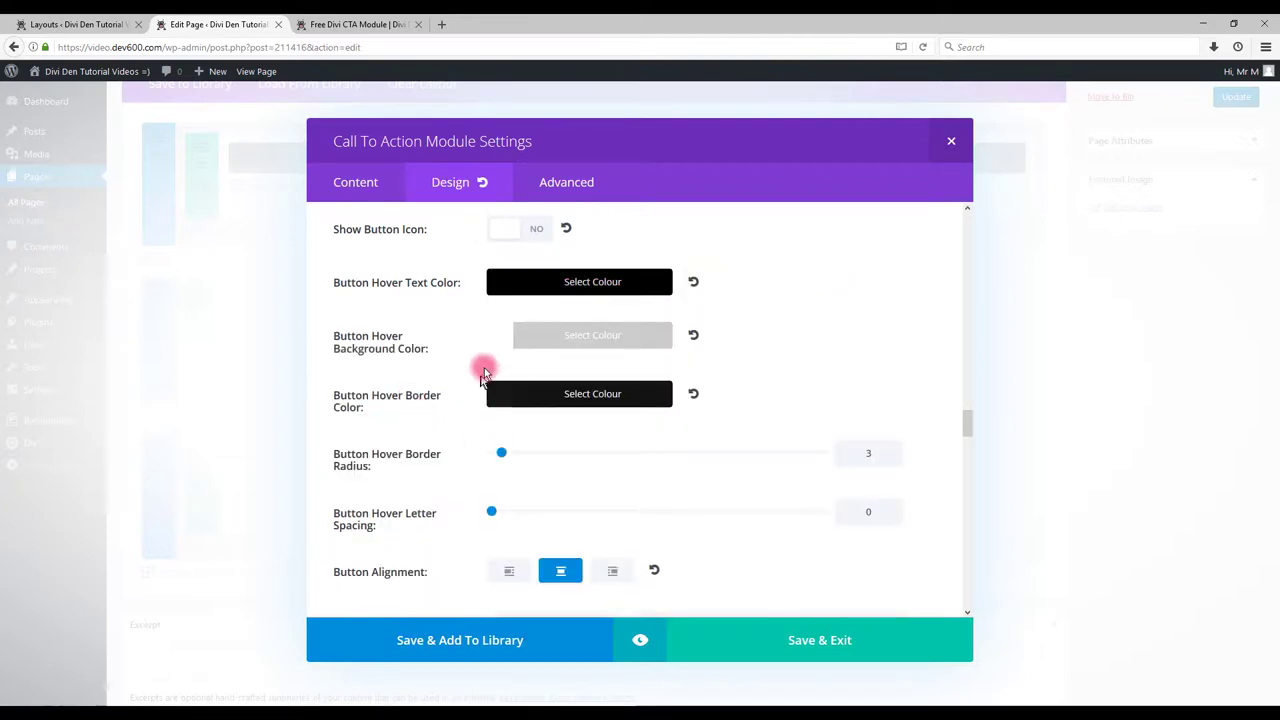
# - Set the button hover background colour of Call to Action Module 2 to yellow and save the module settings
pyautogui.click(505, 343)
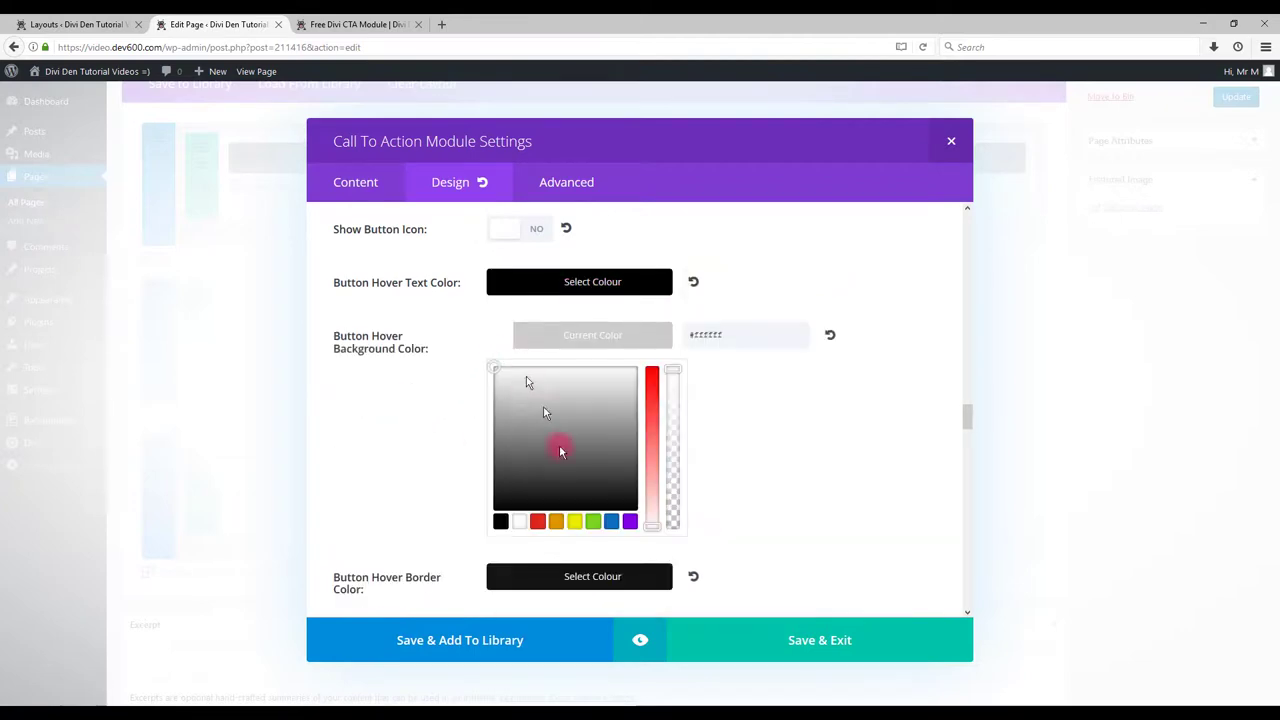
pyautogui.click(577, 522)
pyautogui.click(408, 440)
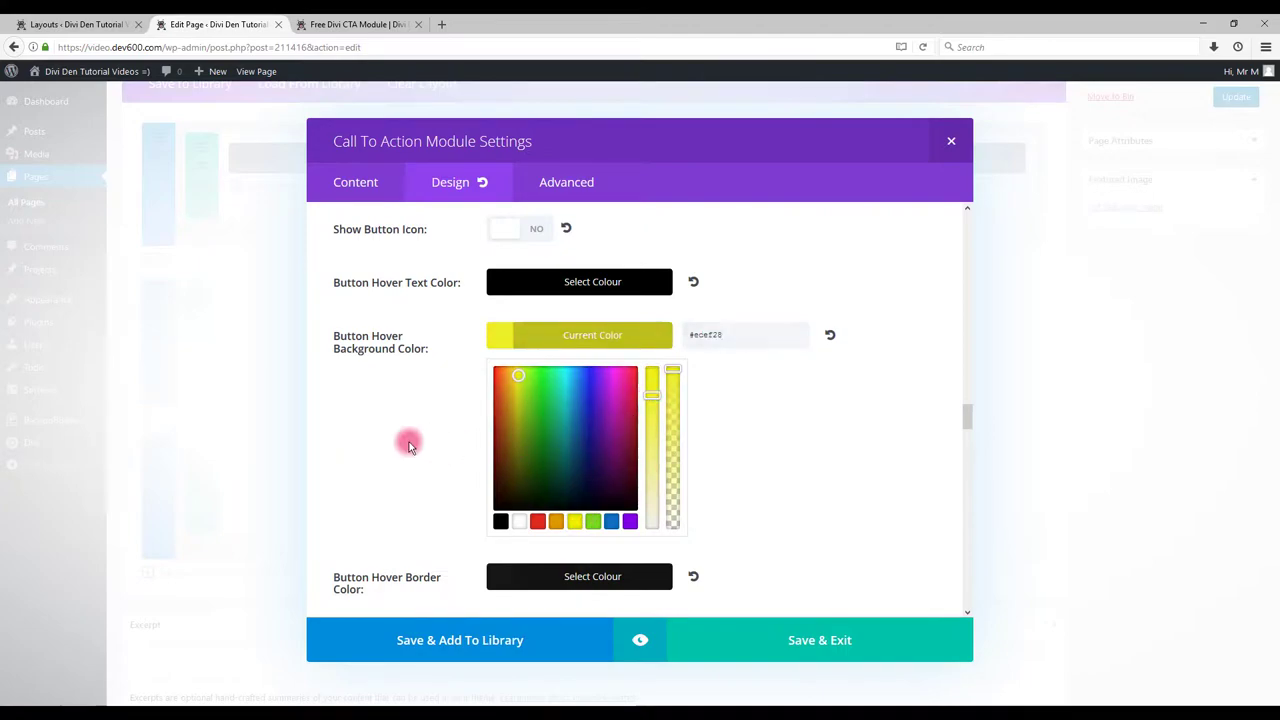
pyautogui.click(776, 642)
# - Update the Free Divi CTA Module page and reload its published version to check the changed call to action colours
pyautogui.click(1226, 272)
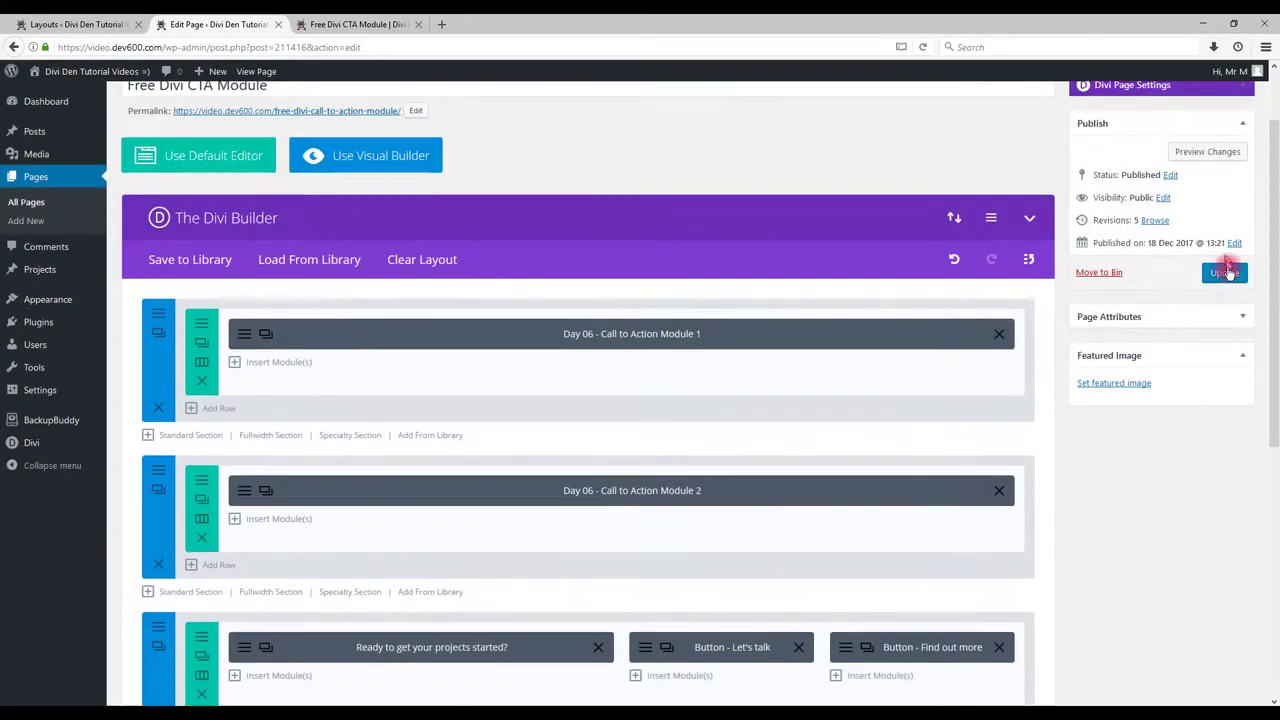
pyautogui.click(360, 24)
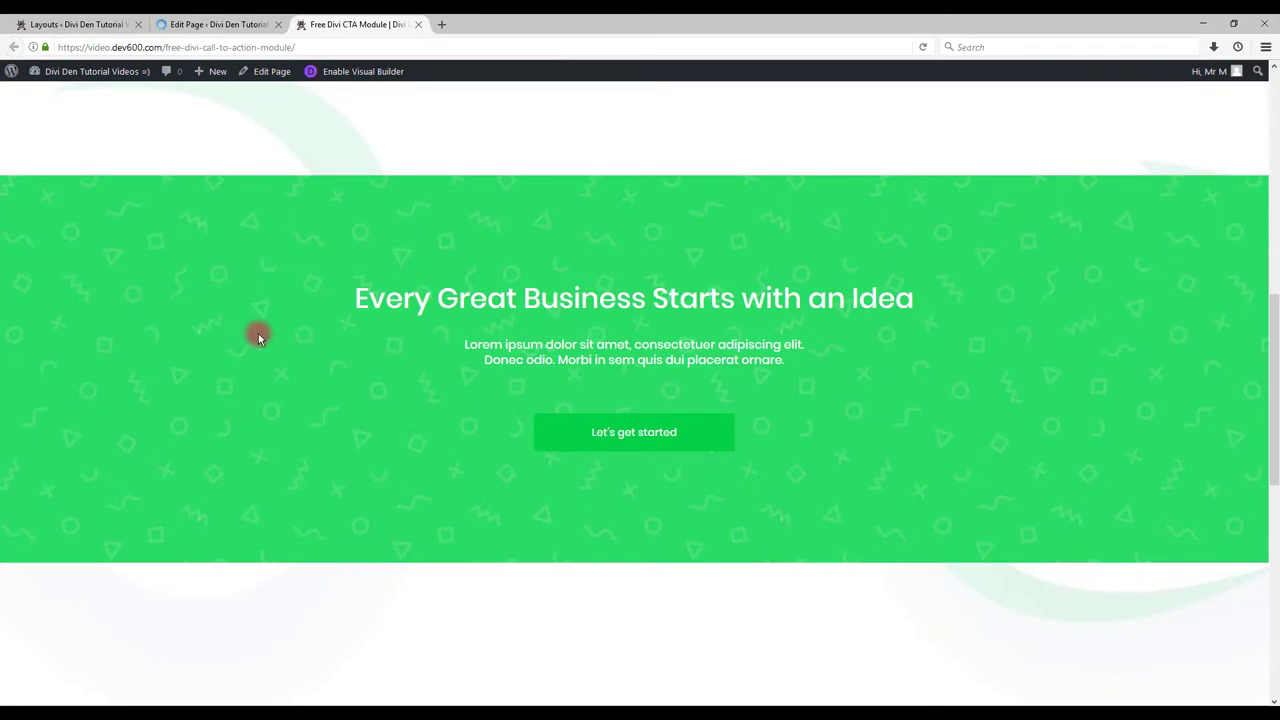
pyautogui.press('F5')
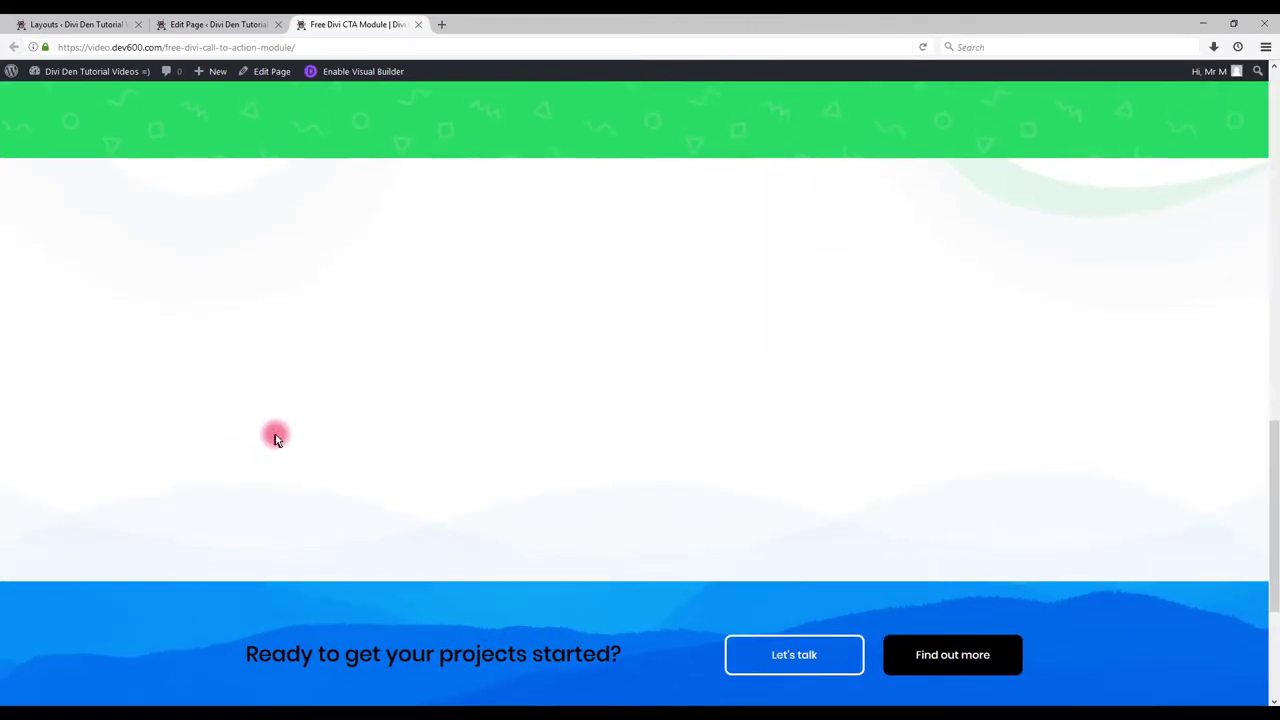
pyautogui.scroll(10, 280, 437)
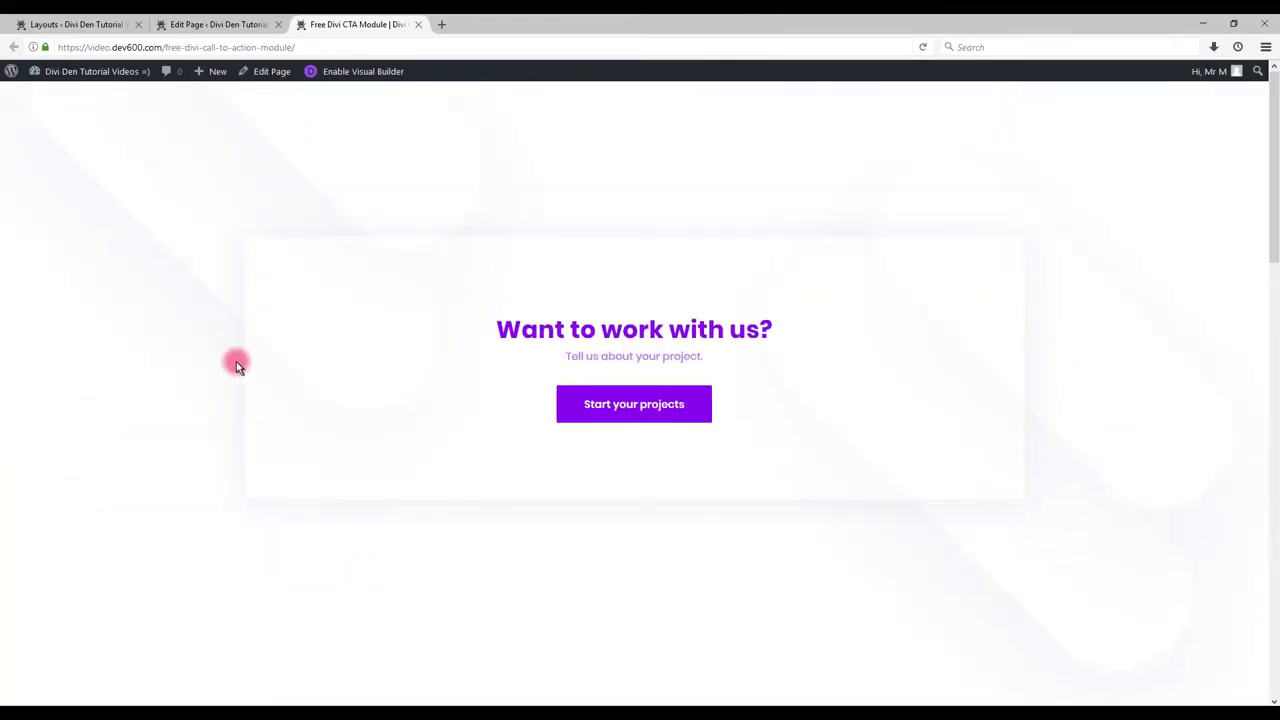